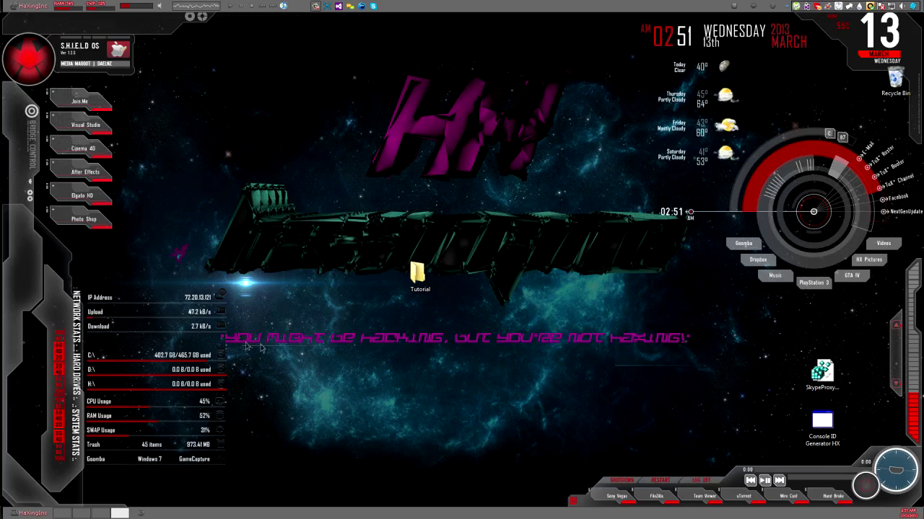
Bring up the Notes window with the PS3 XMB layout and wording instructions.
drag(207, 331, 723, 373)
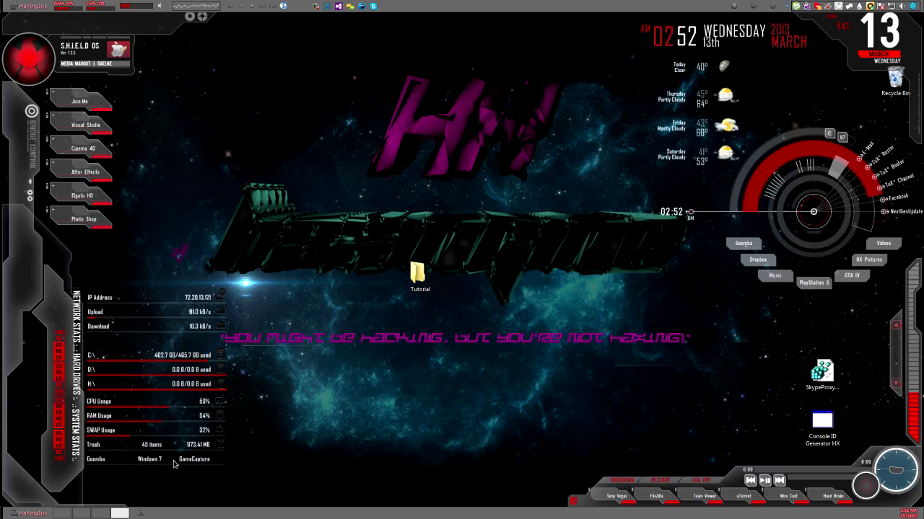
drag(186, 307, 729, 375)
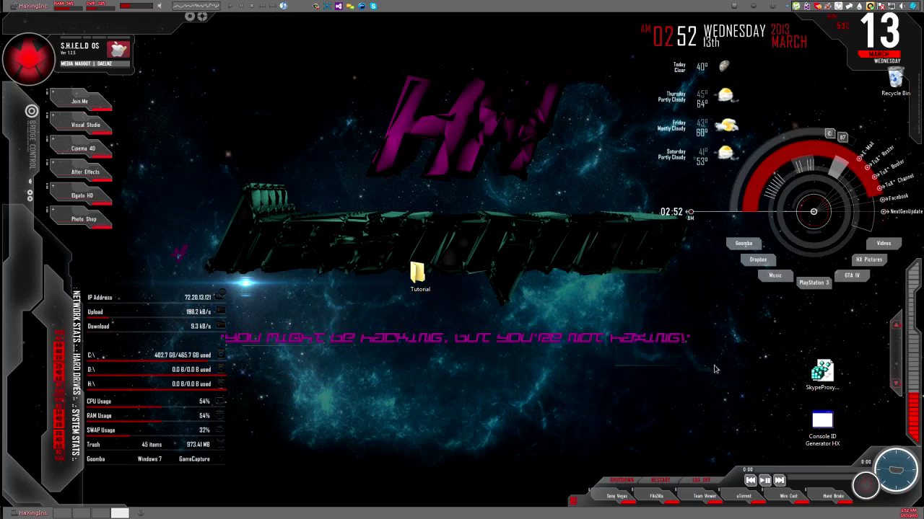
mouse_move(374, 8)
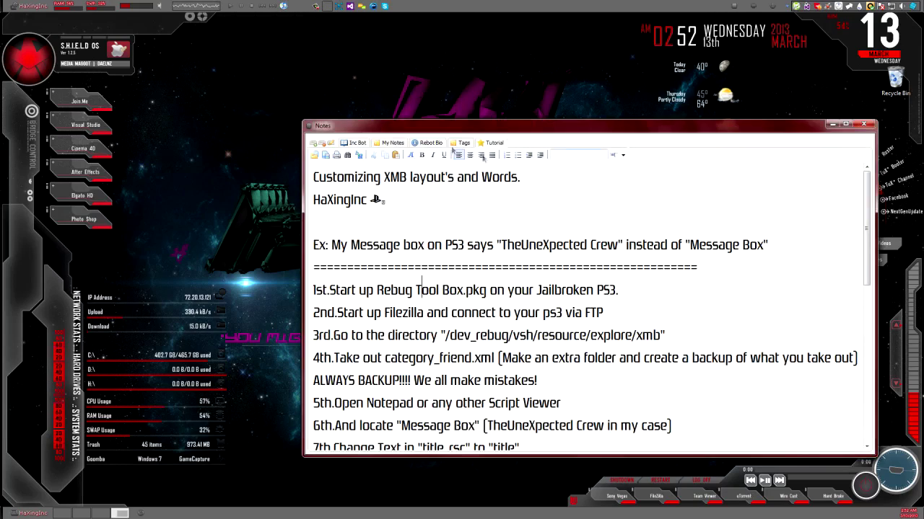
Put the tutorial notes away and launch FileZilla showing the local BACKUP folder.
click(736, 9)
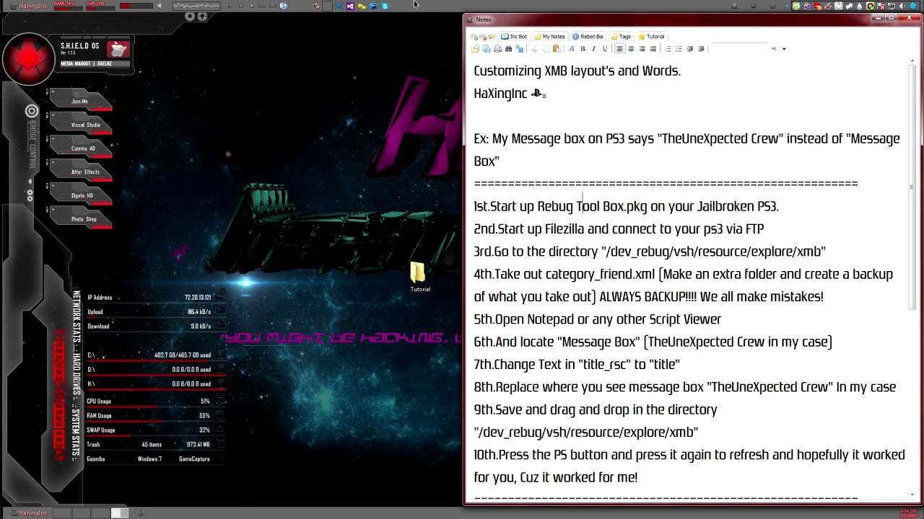
click(82, 514)
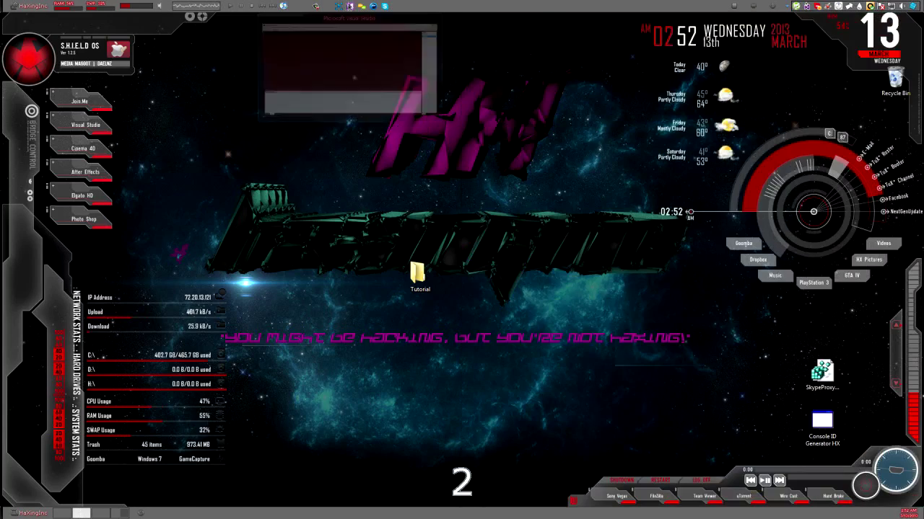
click(339, 6)
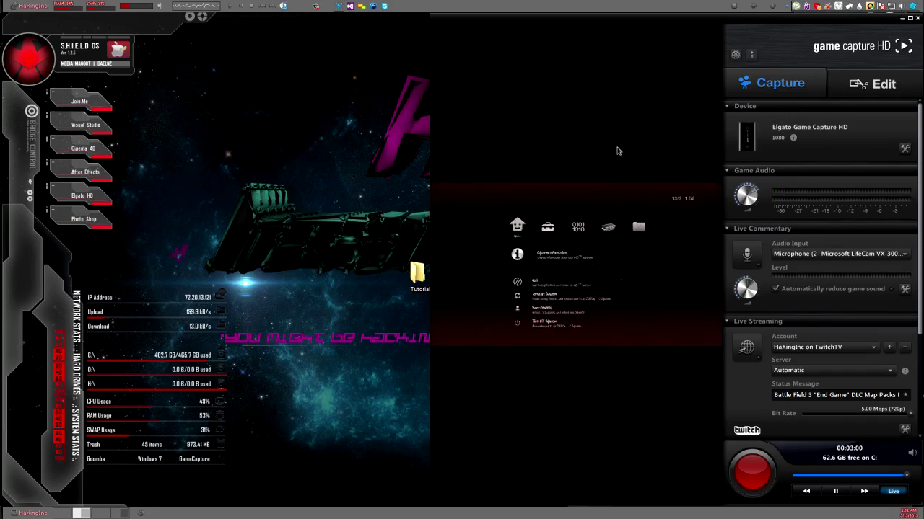
click(901, 18)
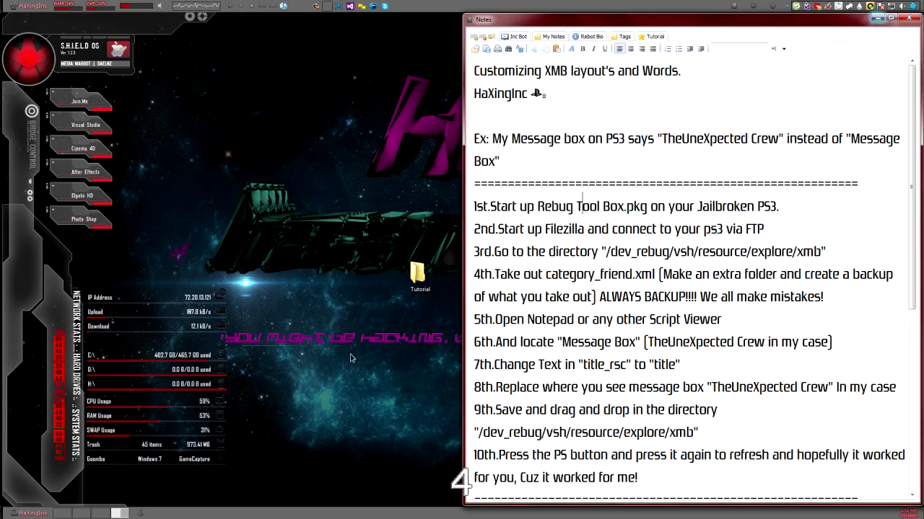
click(875, 17)
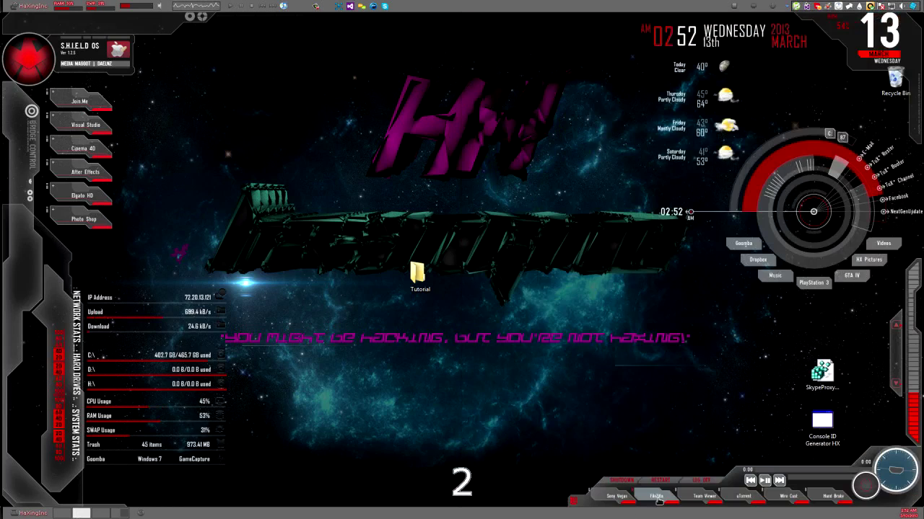
click(657, 497)
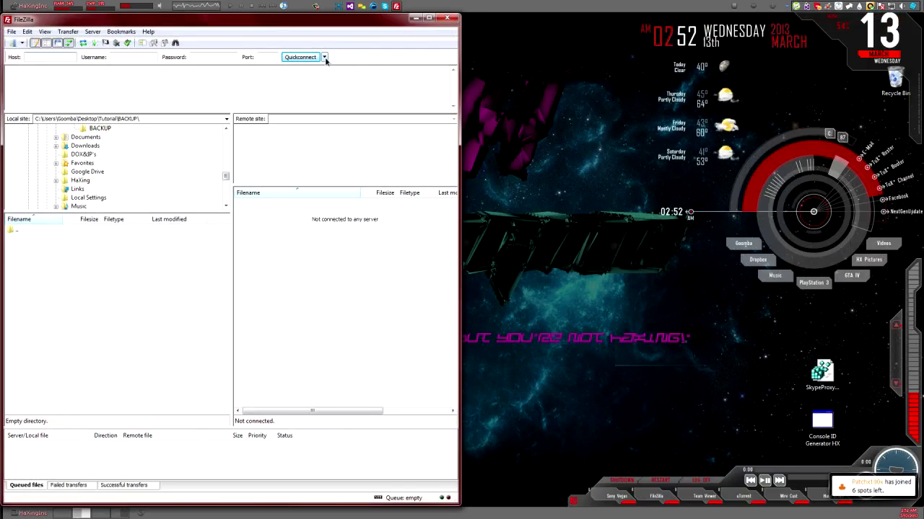
Reconnect to the PS3 at 192.168.1.8 from the Quickconnect history.
click(325, 57)
click(354, 111)
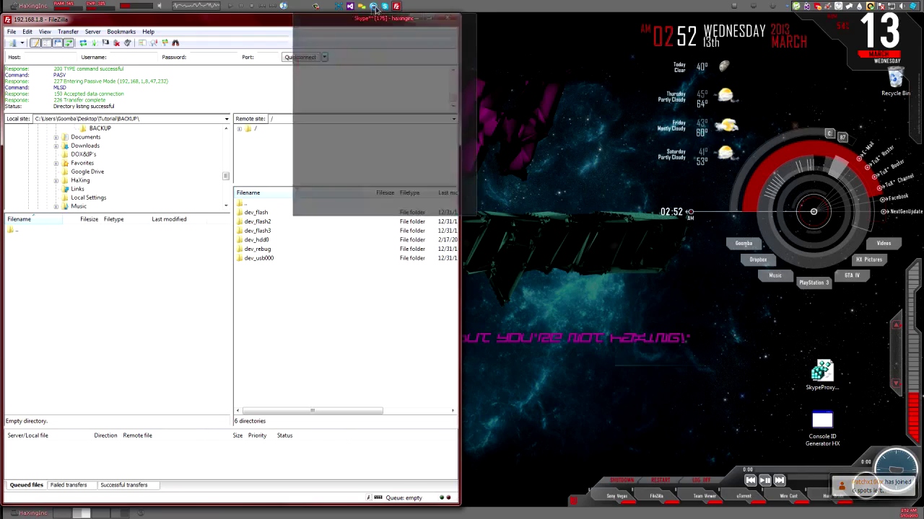
click(352, 40)
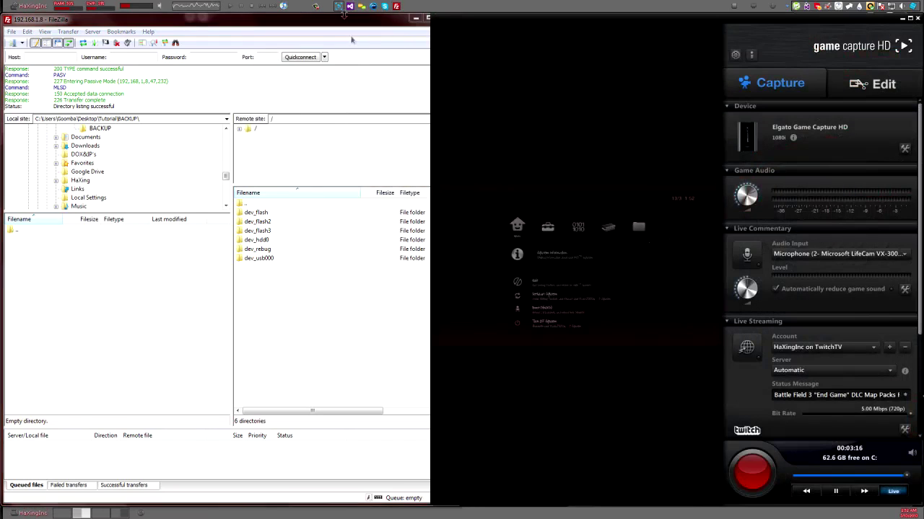
click(314, 251)
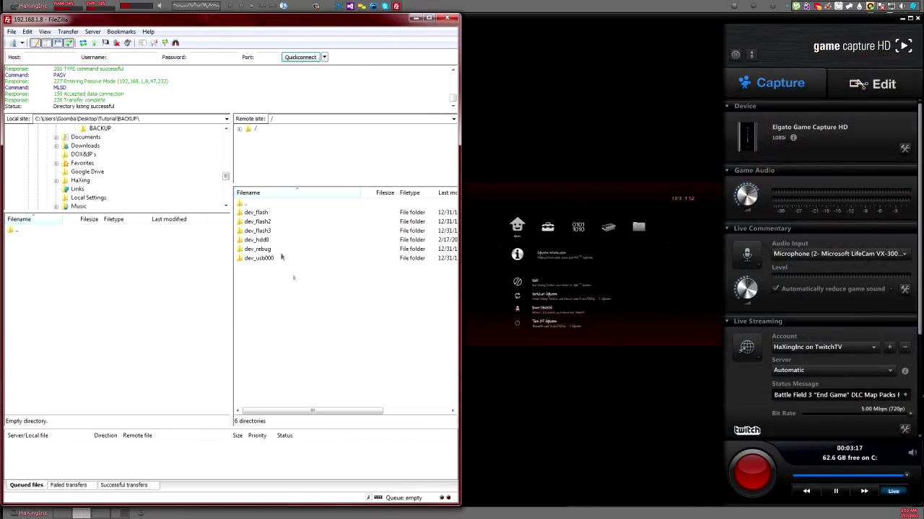
Open the remote /dev_rebug/vsh/resource/explore/xmb folder of XML files.
double_click(258, 249)
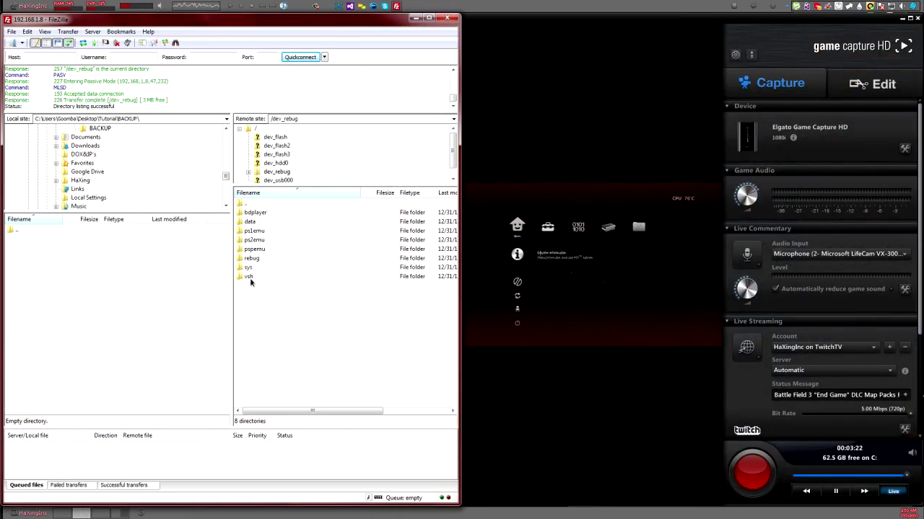
double_click(249, 277)
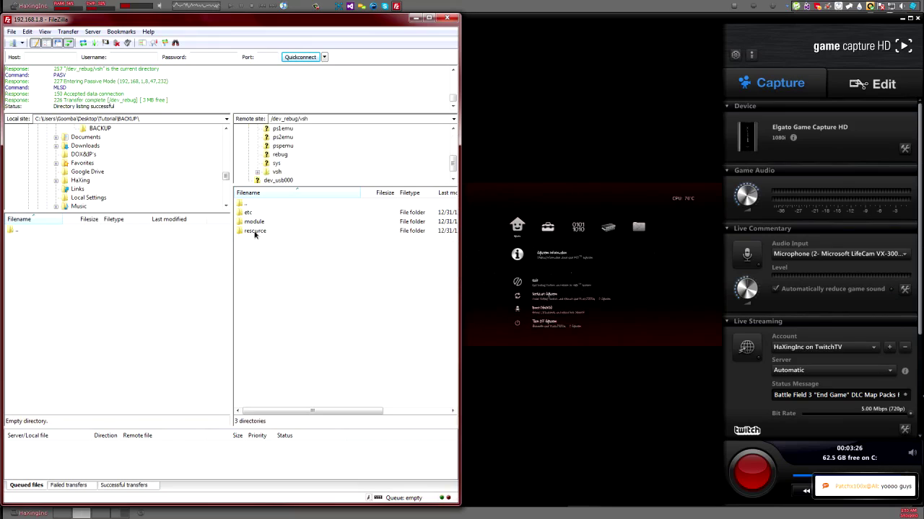
double_click(254, 231)
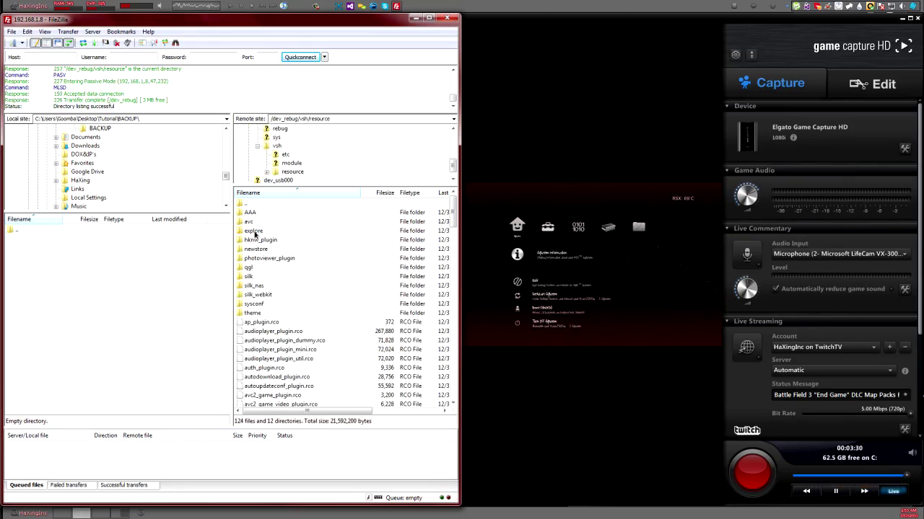
double_click(254, 231)
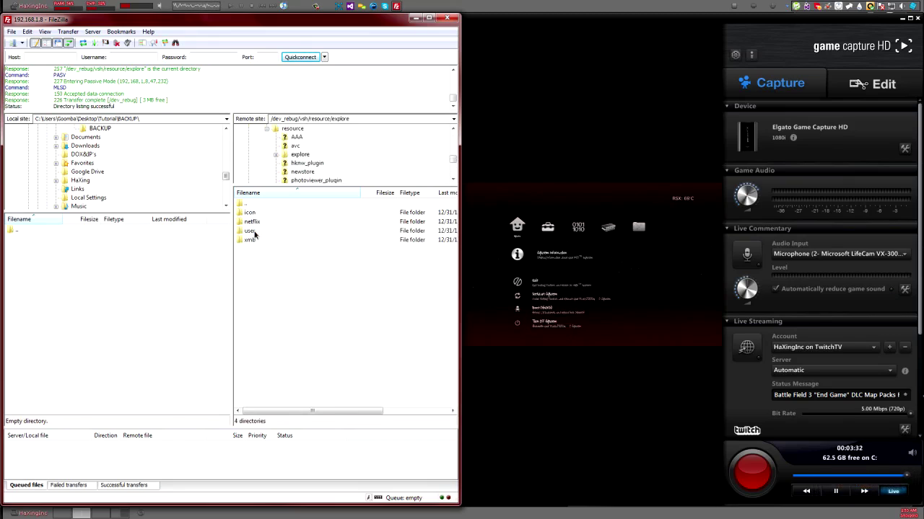
double_click(253, 240)
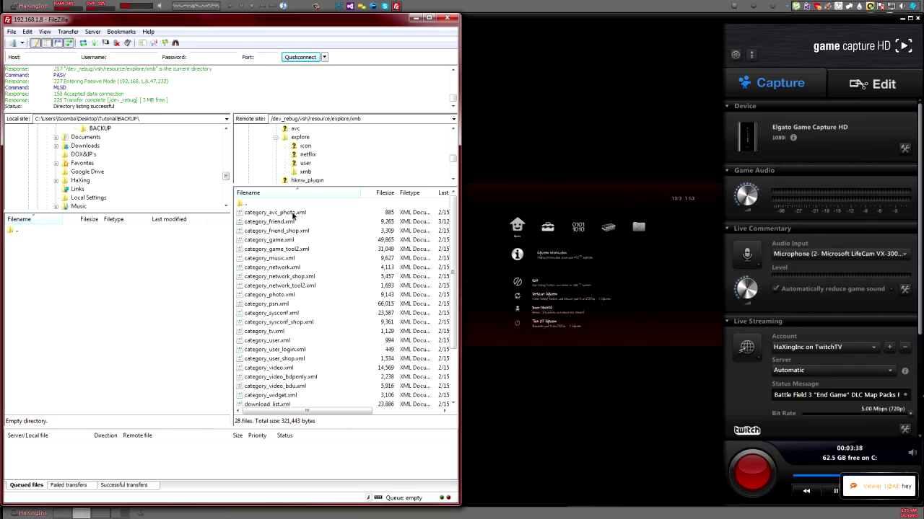
Locate and select category_friend.xml among the remote XML files.
click(293, 215)
click(295, 231)
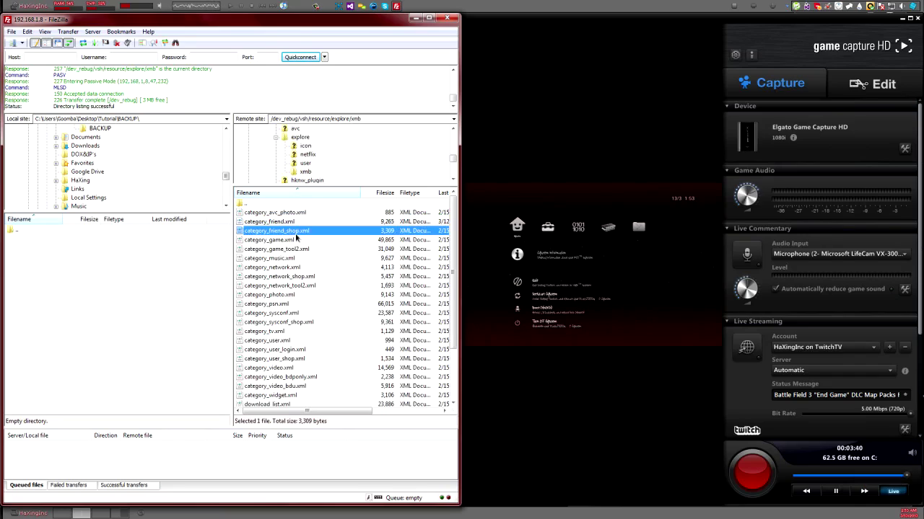
click(294, 240)
click(295, 250)
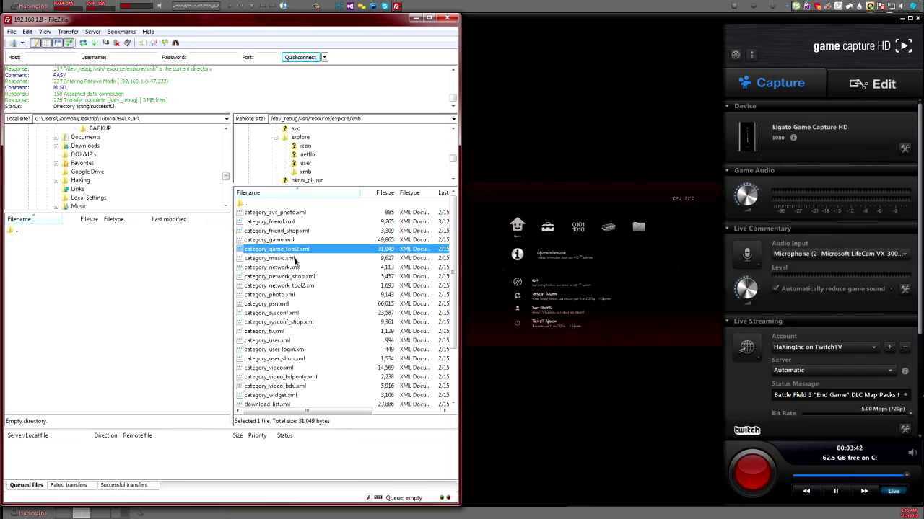
click(295, 259)
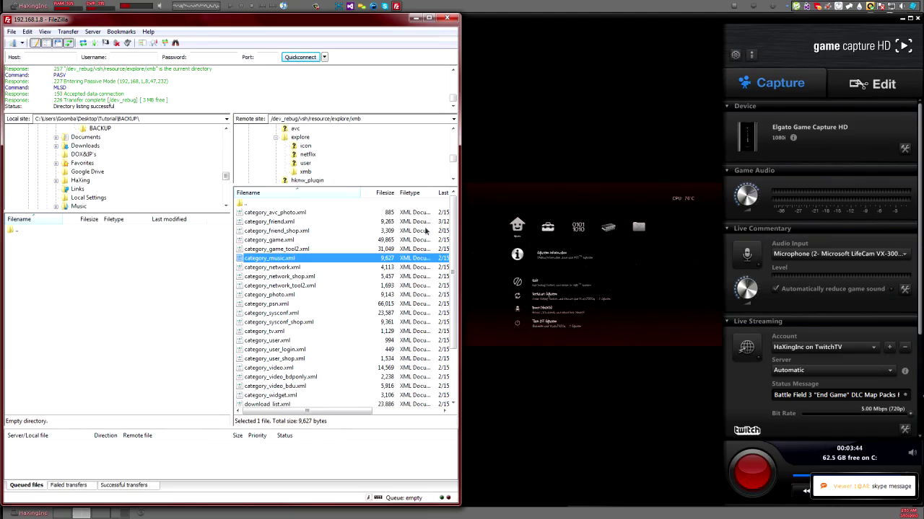
scroll(440, 217, down, 2)
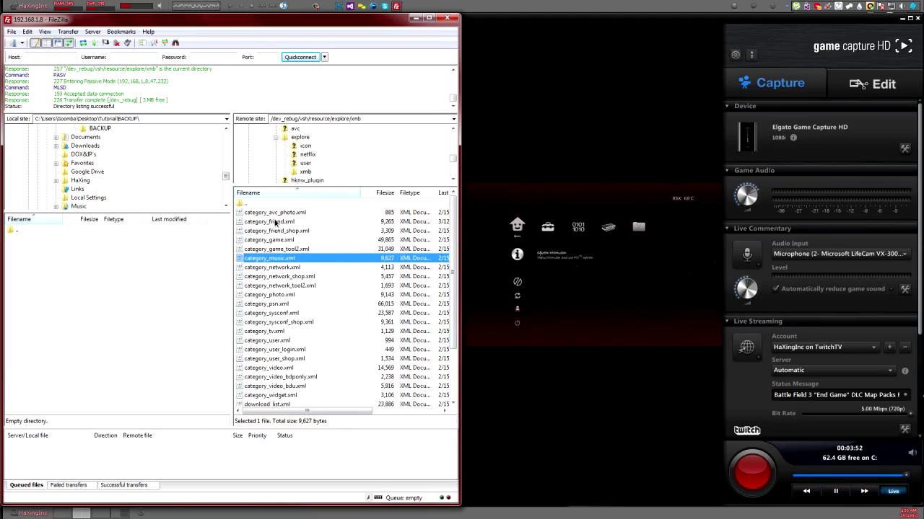
click(274, 223)
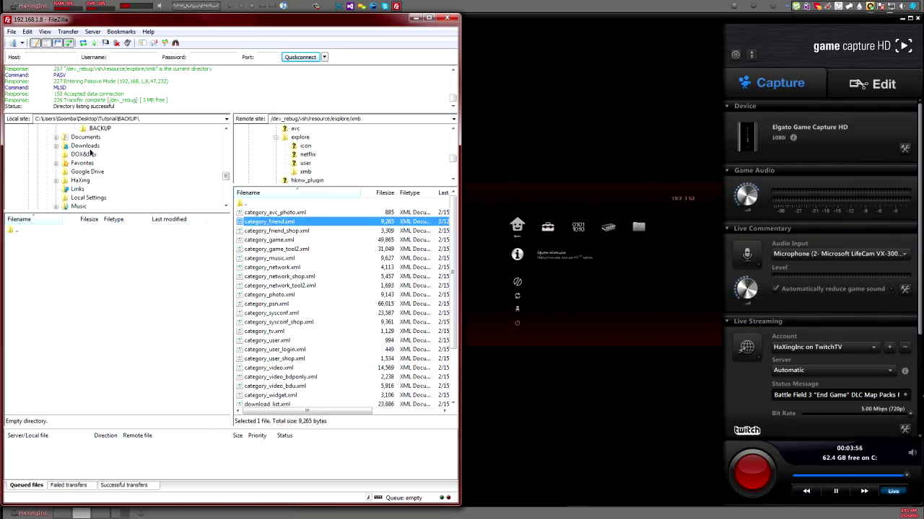
Download category_friend.xml into both the local BACKUP and Tutorial folders.
double_click(24, 229)
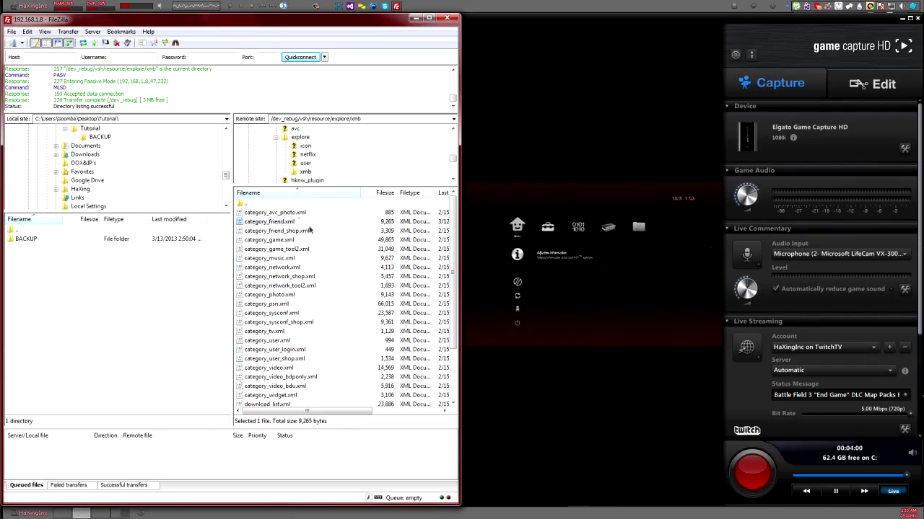
double_click(26, 239)
drag(292, 225, 157, 269)
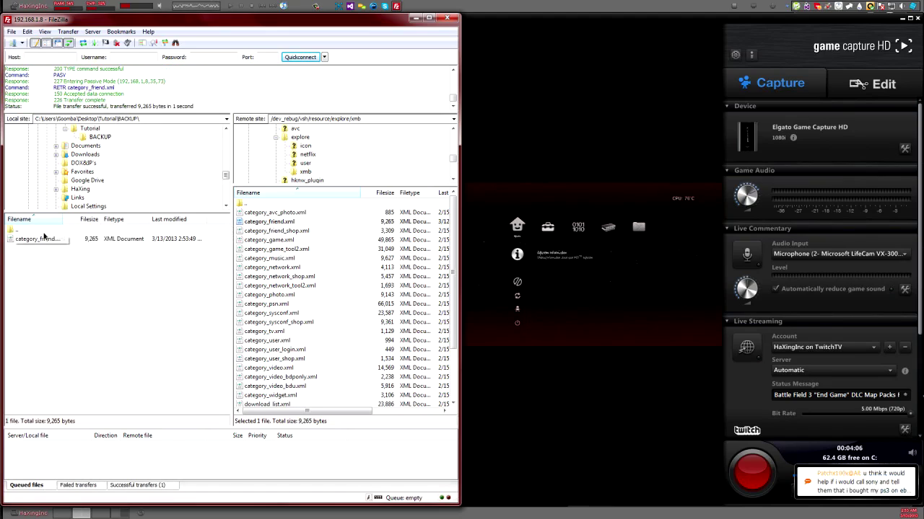
double_click(44, 231)
drag(284, 226, 169, 291)
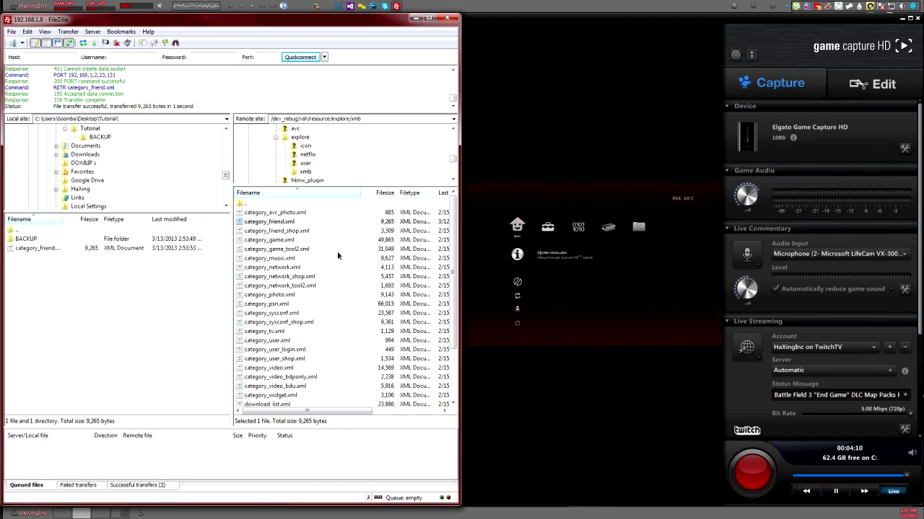
Select the local category_friend.xml and bring it into Visual Studio.
click(39, 249)
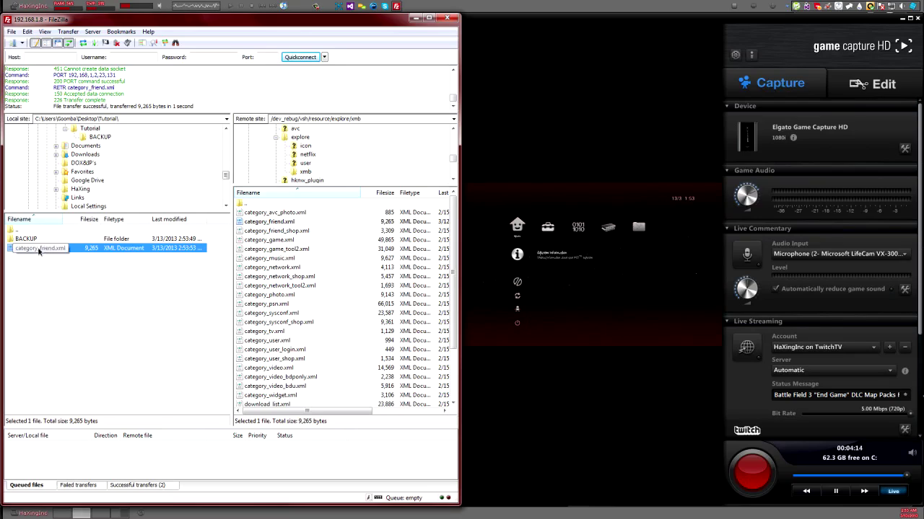
click(35, 266)
click(32, 253)
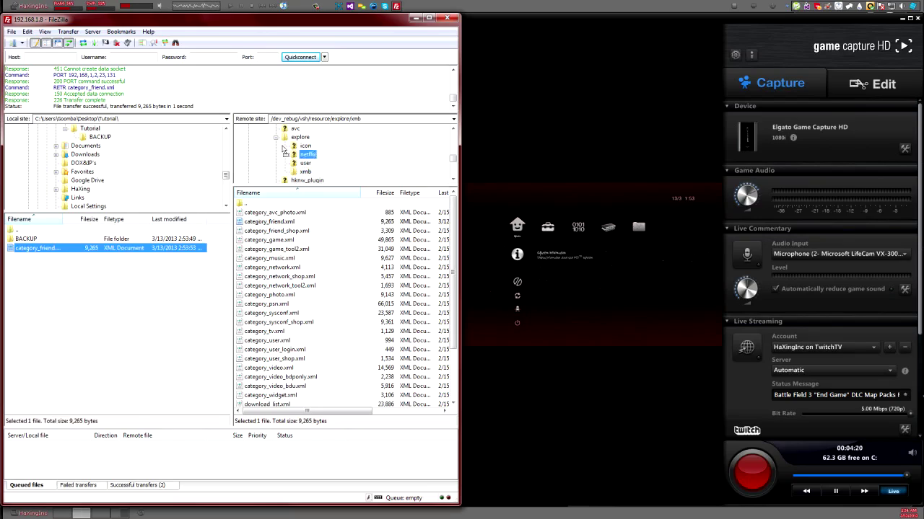
click(350, 6)
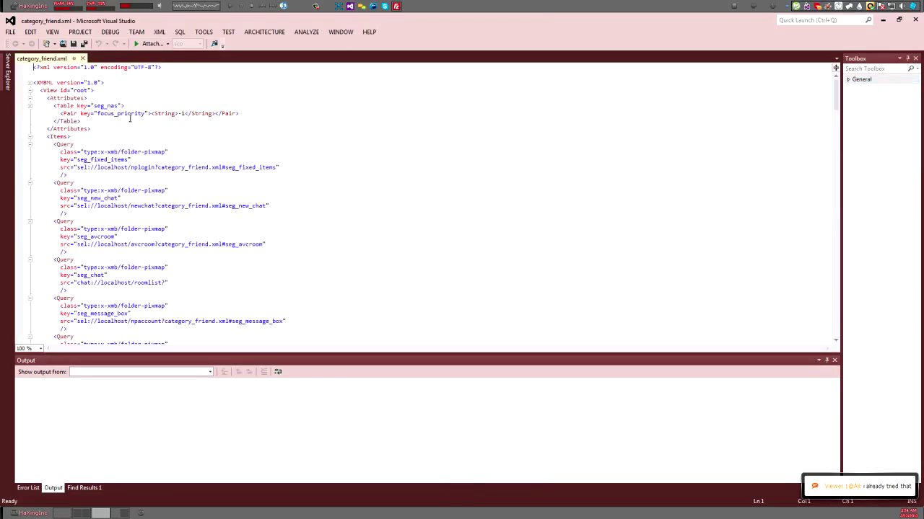
Scroll category_friend.xml to the seg_message_box view, then return to FileZilla and the capture preview.
scroll(129, 119, down, 15)
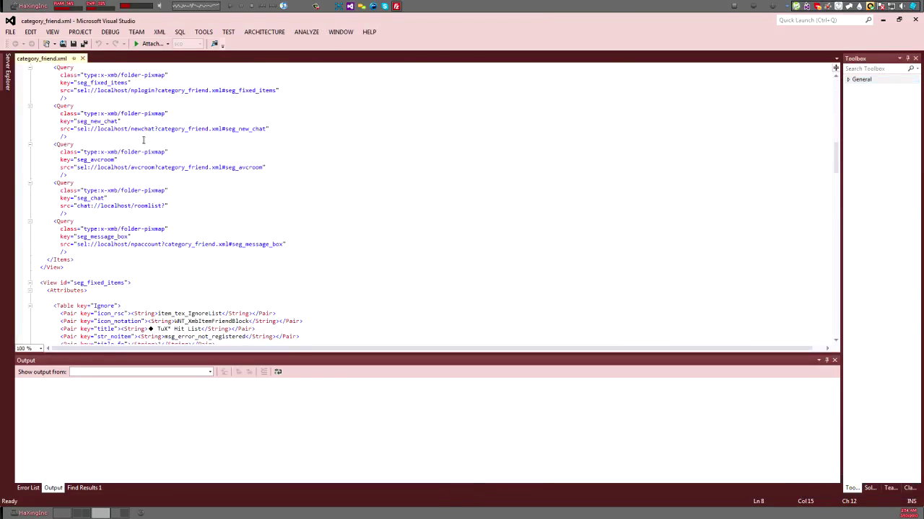
scroll(144, 140, down, 8)
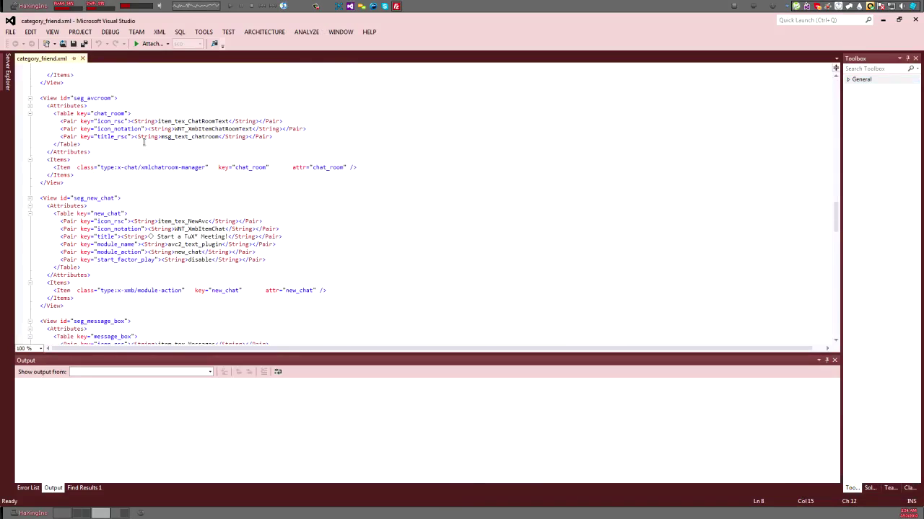
scroll(144, 142, down, 16)
scroll(195, 160, down, 16)
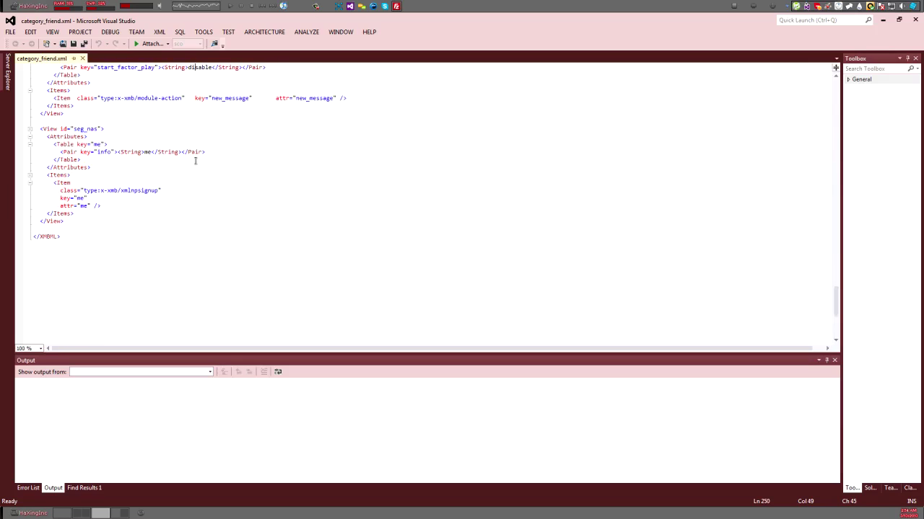
right_click(195, 165)
click(223, 145)
scroll(223, 145, up, 15)
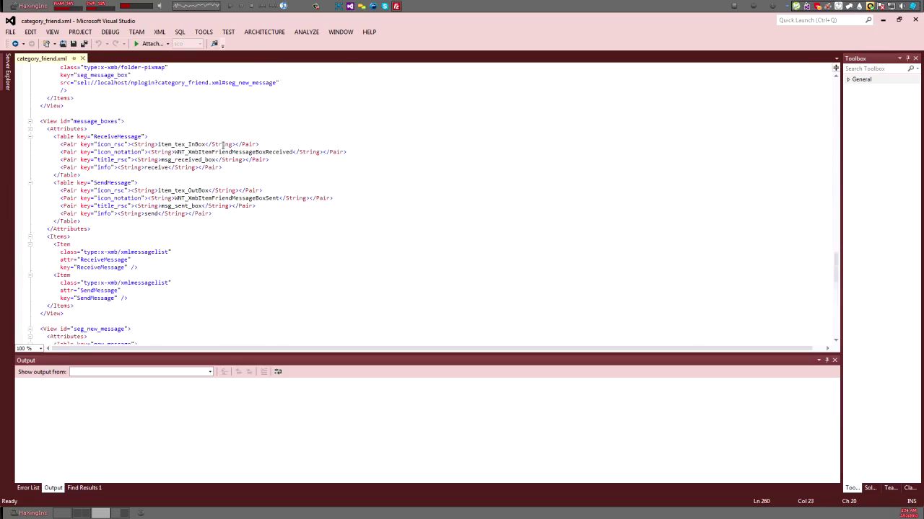
scroll(223, 145, up, 12)
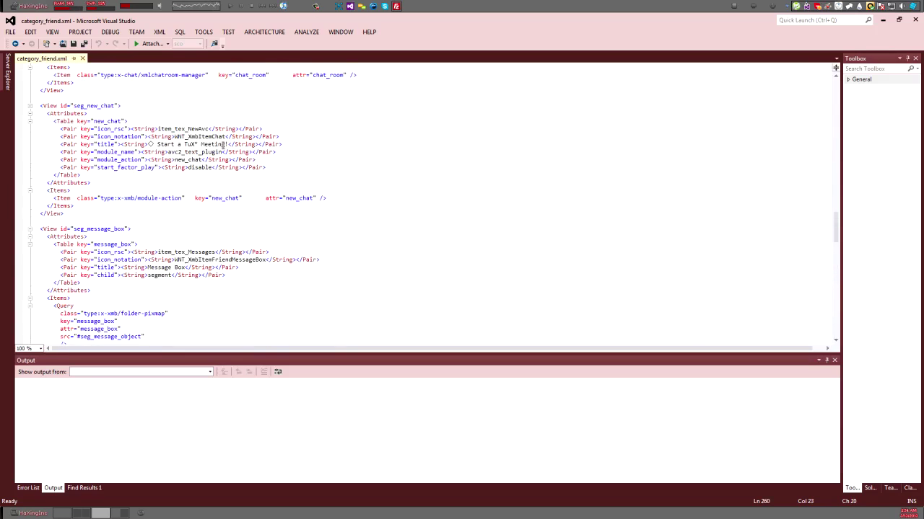
scroll(223, 144, up, 1)
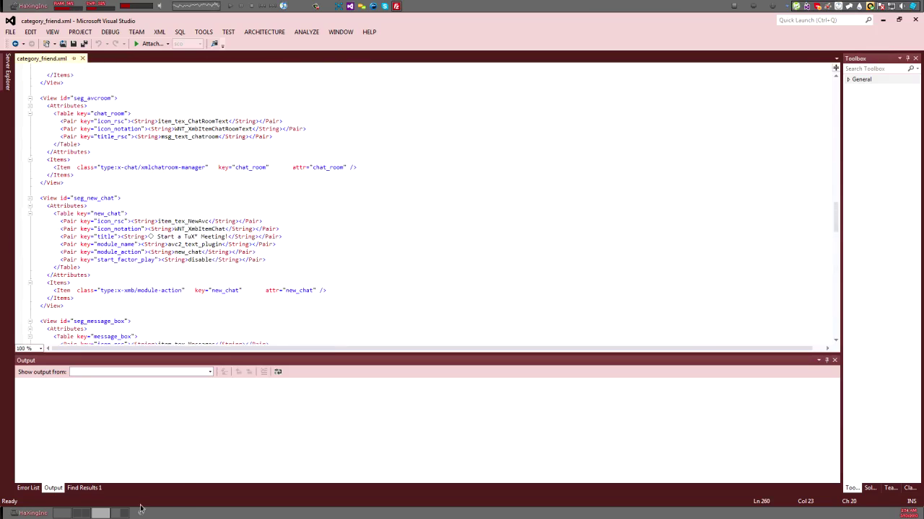
click(84, 514)
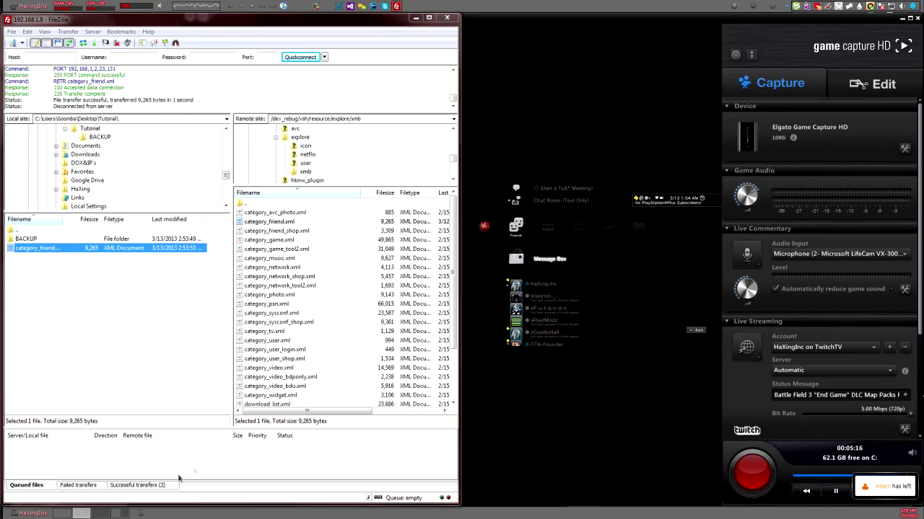
Return to category_friend.xml in Visual Studio after checking the Message Box entry.
click(102, 513)
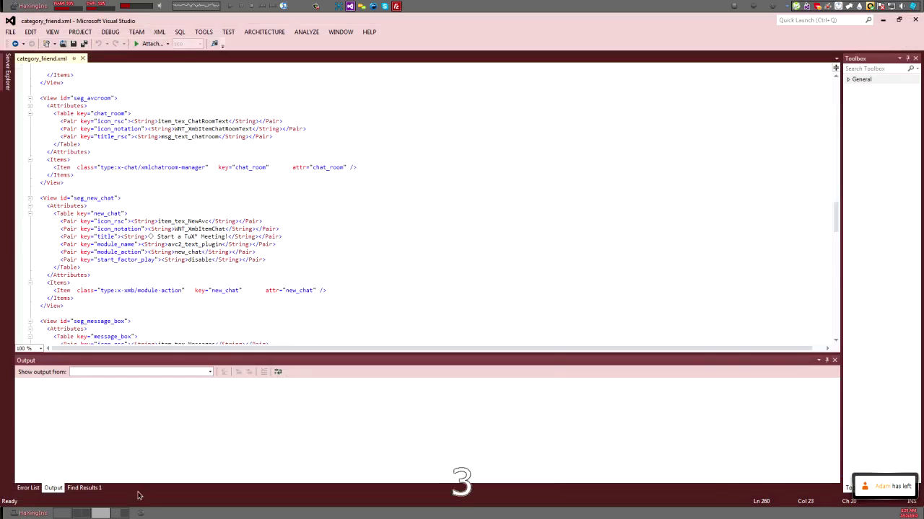
scroll(190, 246, up, 9)
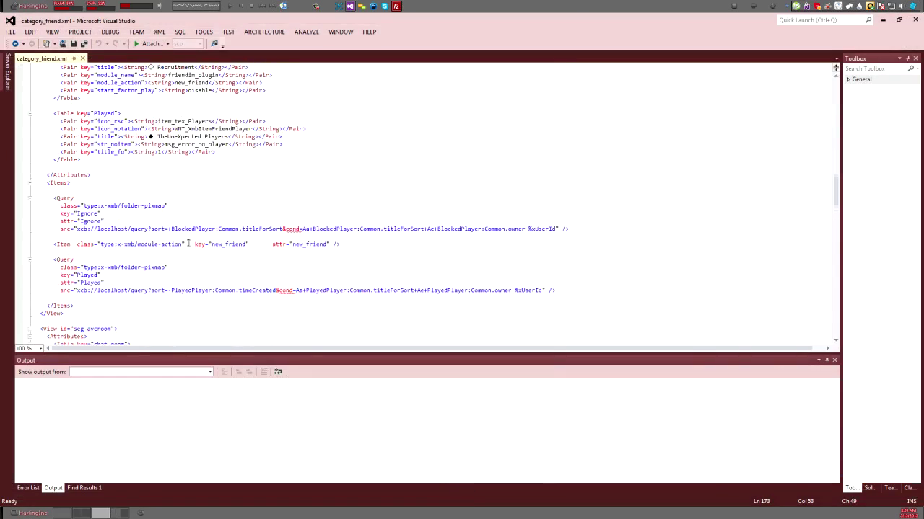
scroll(186, 210, up, 7)
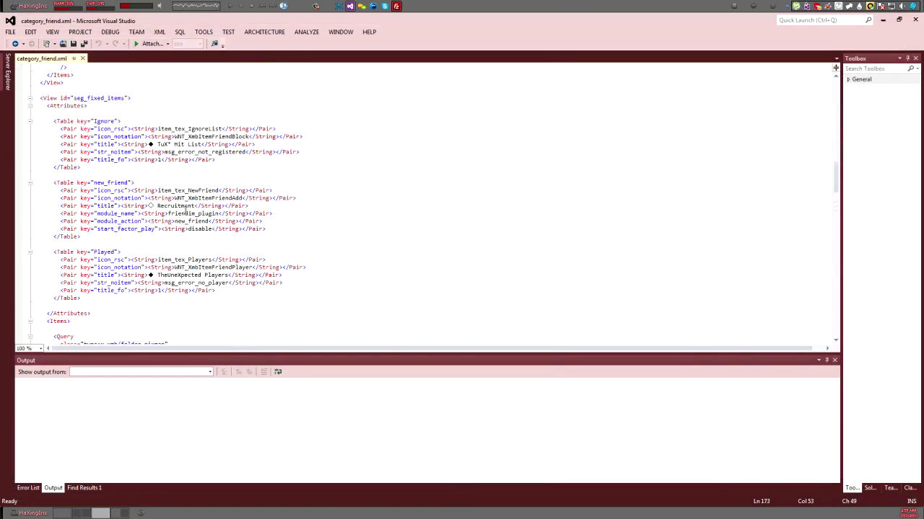
scroll(186, 208, down, 11)
scroll(184, 215, down, 6)
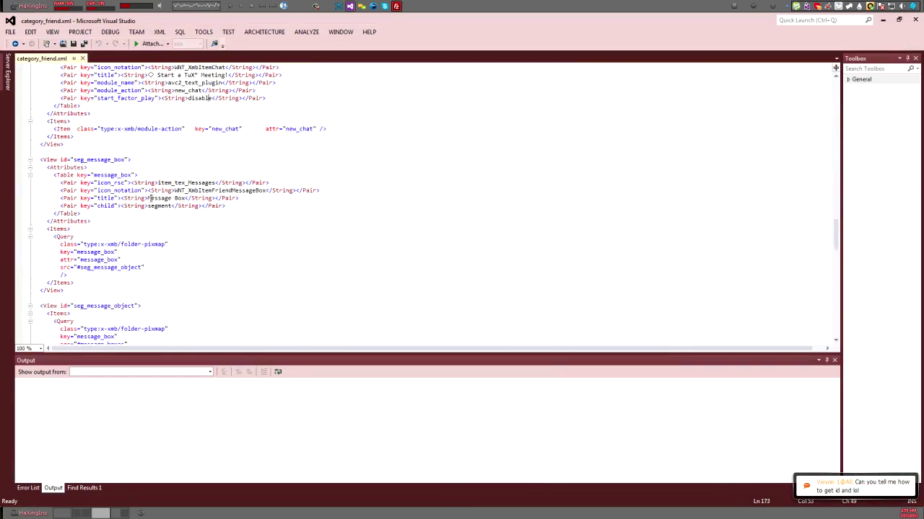
drag(156, 197, 186, 199)
click(111, 198)
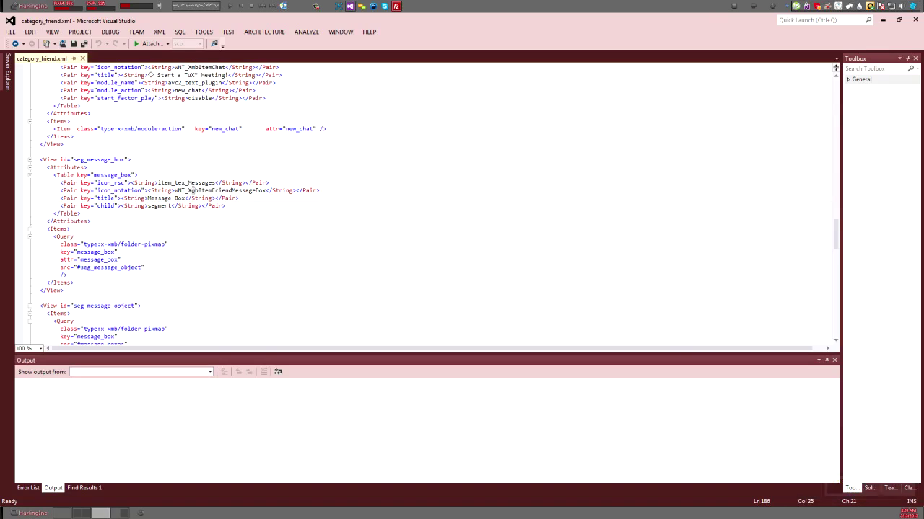
text(_)
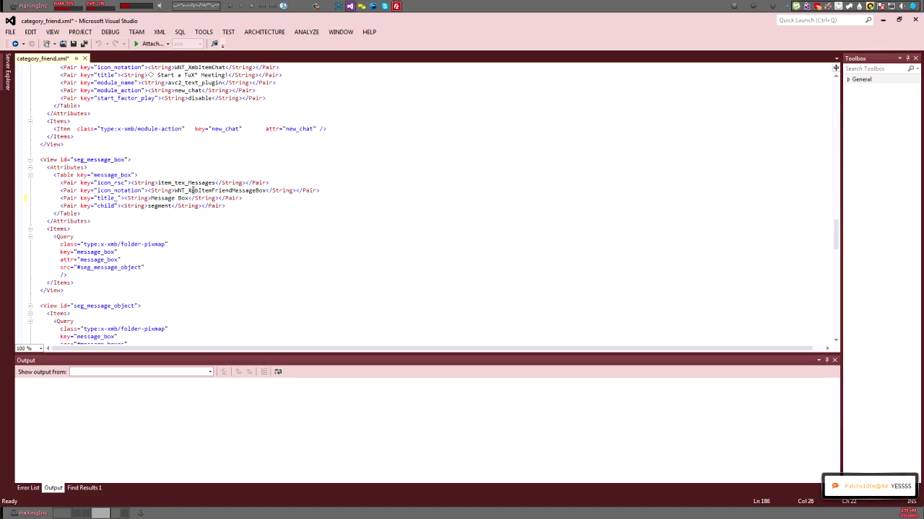
text(rsc)
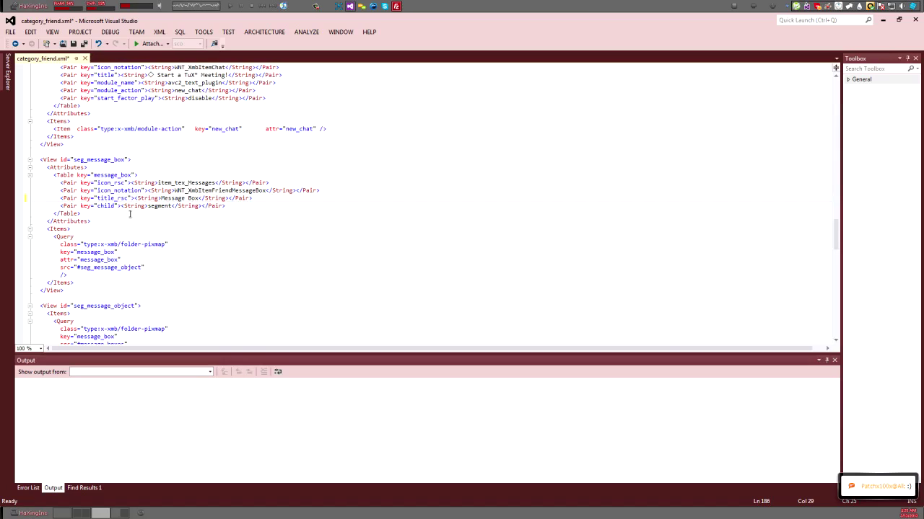
key(BackSpace)
key(BackSpace)
key(BackSpace)
key(BackSpace)
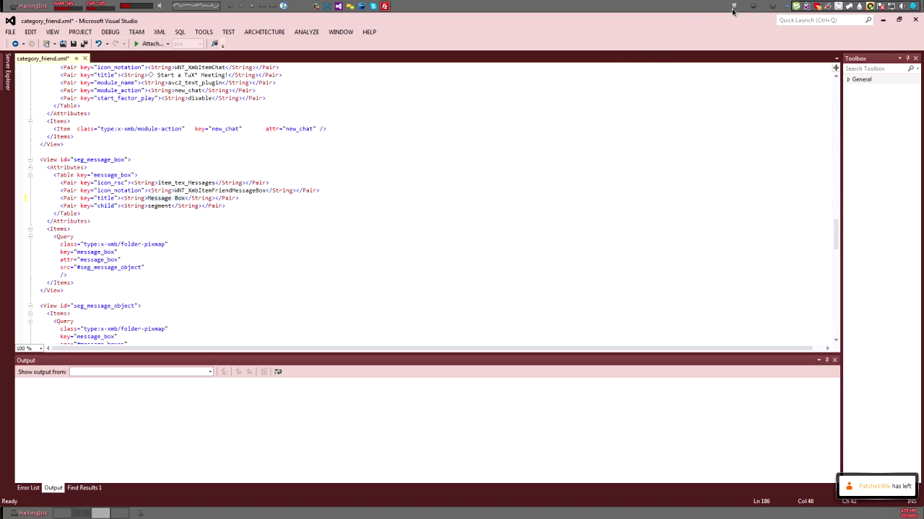
click(733, 8)
click(702, 200)
click(715, 200)
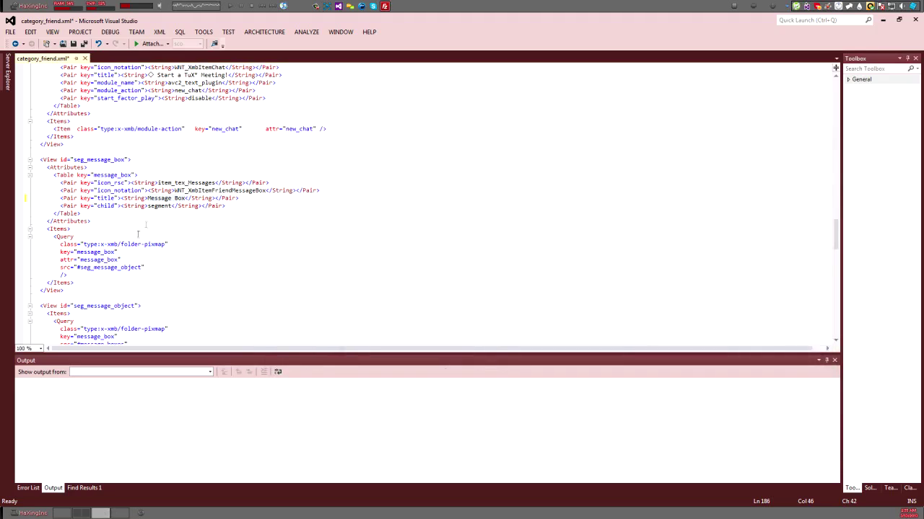
Replace the seg_message_box 'Message Box' title with the custom PS-symbol channel name.
click(151, 198)
drag(148, 197, 184, 198)
text(M)
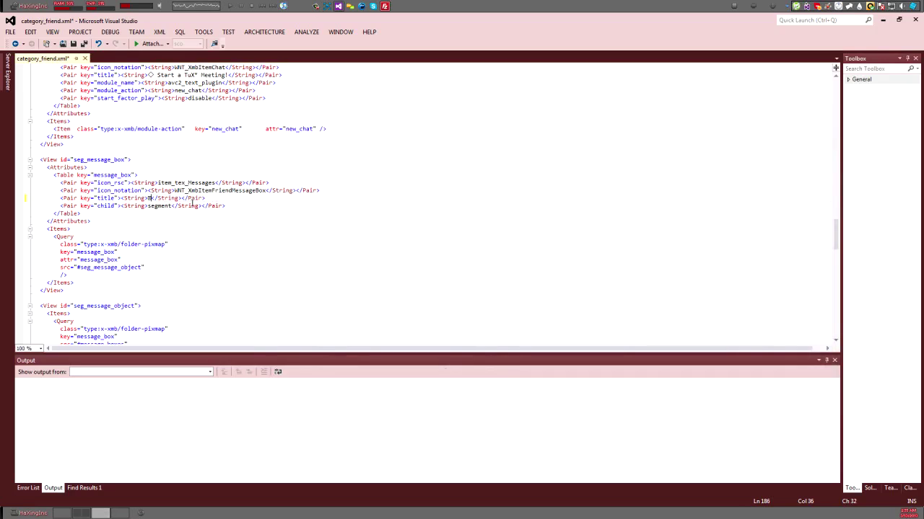
text( Testing Tutorial)
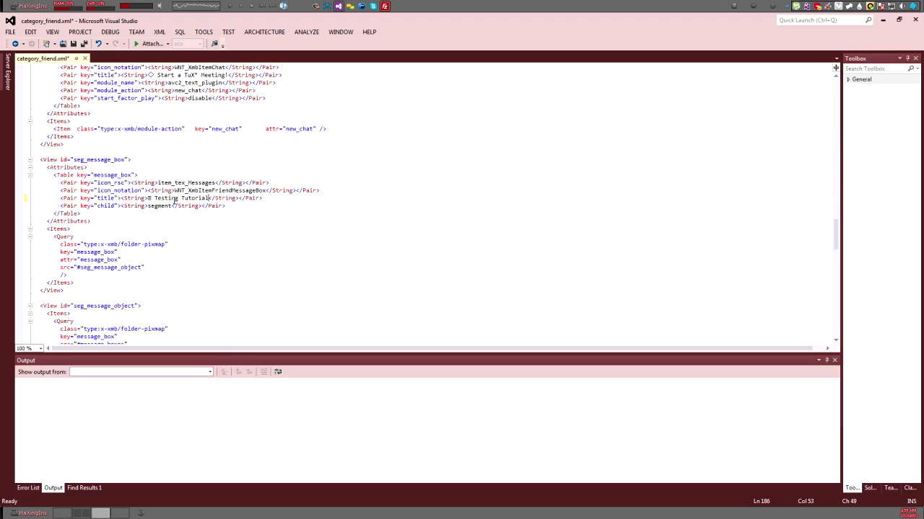
key(BackSpace)
key(BackSpace)
key(BackSpace)
key(BackSpace)
key(BackSpace)
key(BackSpace)
key(BackSpace)
key(BackSpace)
key(BackSpace)
key(BackSpace)
key(BackSpace)
key(BackSpace)
key(BackSpace)
key(BackSpace)
key(BackSpace)
key(BackSpace)
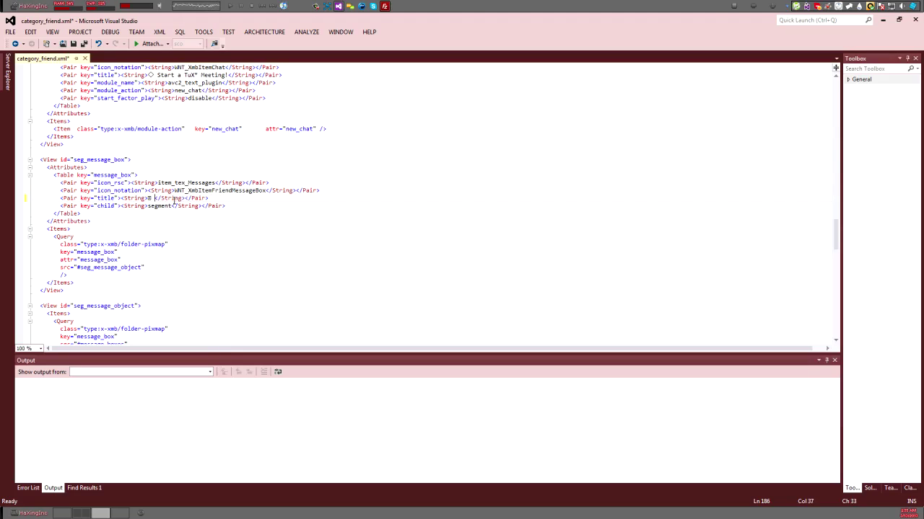
text(YT./HaXingInc)
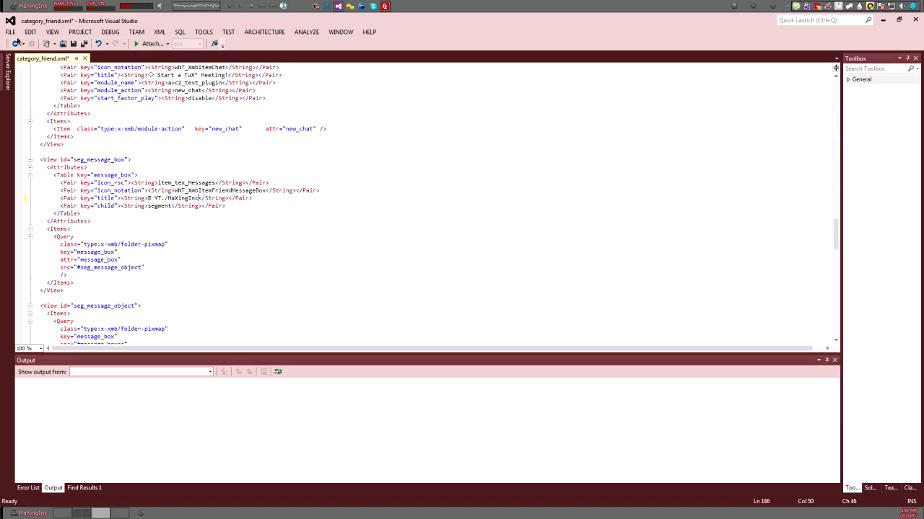
Check the nearby 'Start a TuX* Meeting!' title and save category_friend.xml.
scroll(194, 181, up, 5)
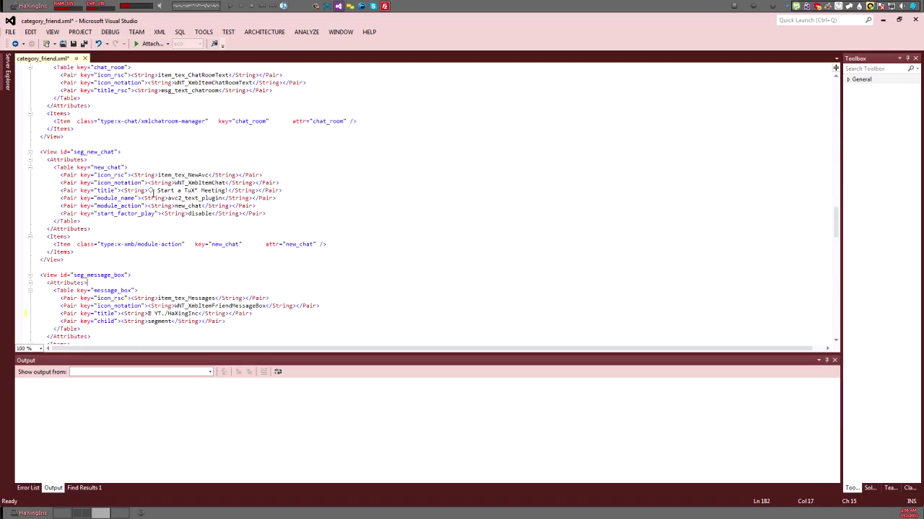
drag(149, 190, 204, 190)
click(197, 194)
scroll(180, 188, up, 9)
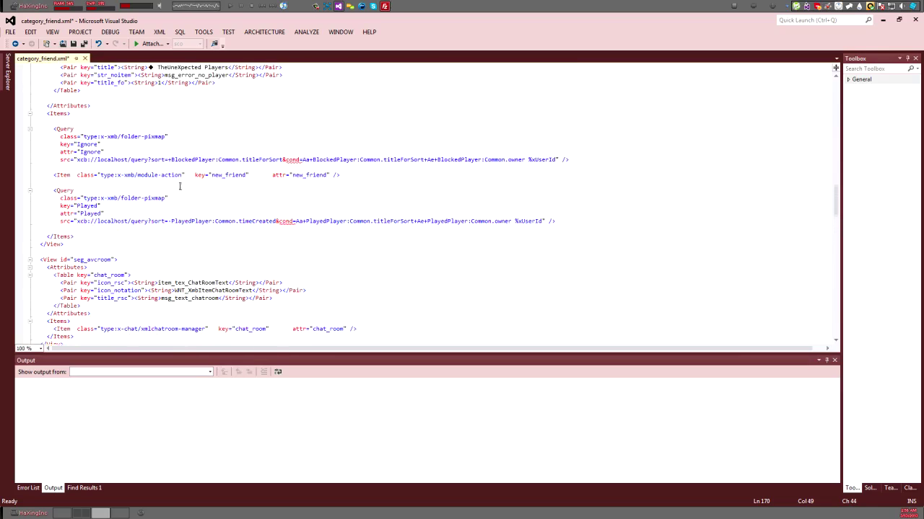
scroll(180, 186, up, 6)
scroll(192, 198, up, 2)
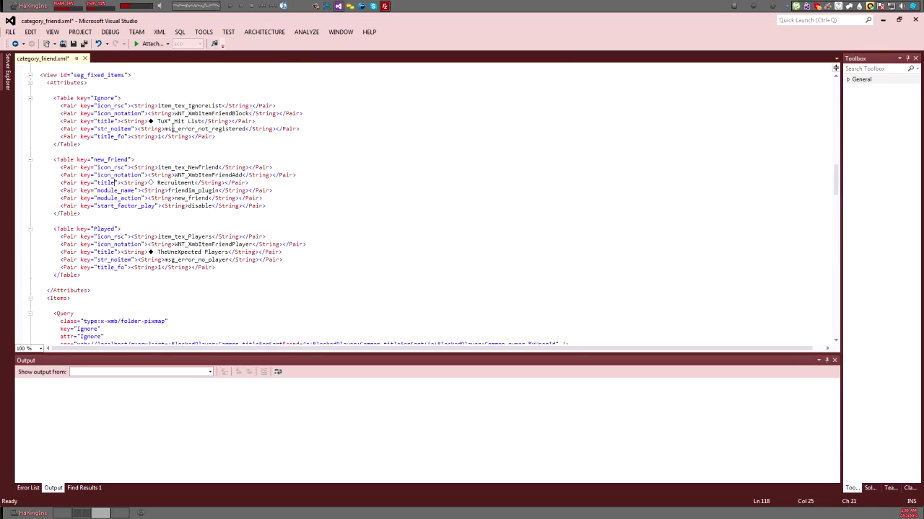
scroll(188, 144, up, 8)
scroll(194, 91, down, 16)
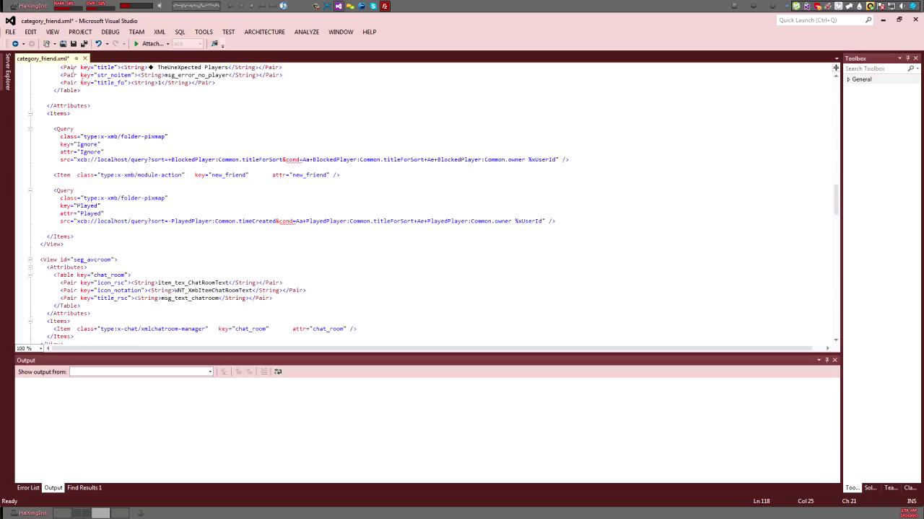
click(10, 31)
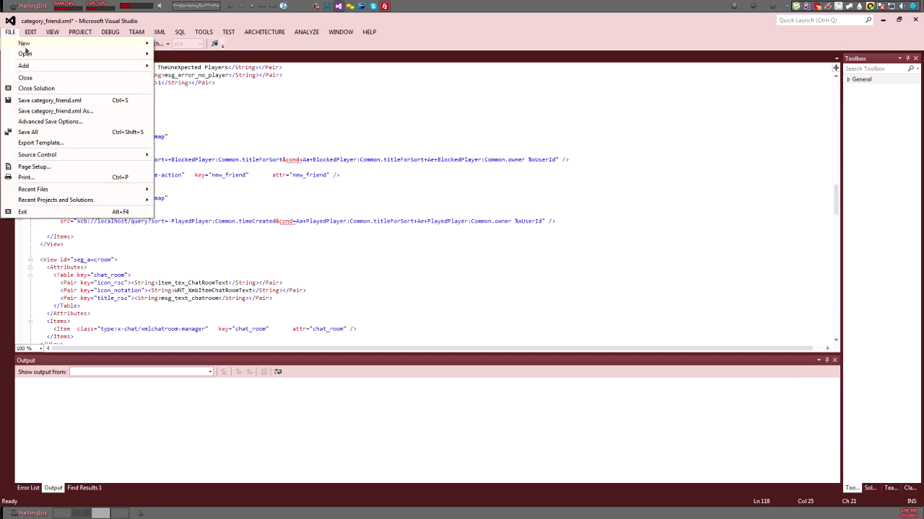
click(39, 101)
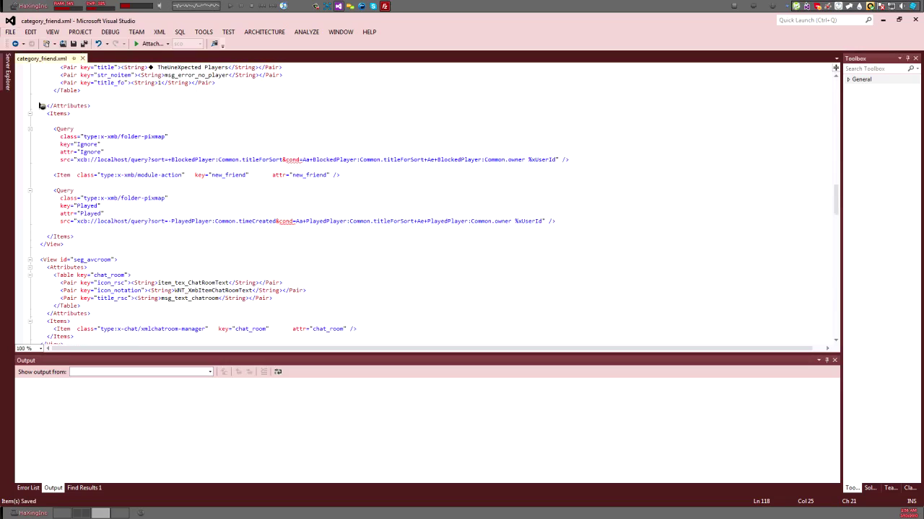
Upload category_friend.xml over the original in the PS3 xmb folder, then maximize the capture window.
click(87, 514)
drag(41, 248, 278, 318)
click(209, 320)
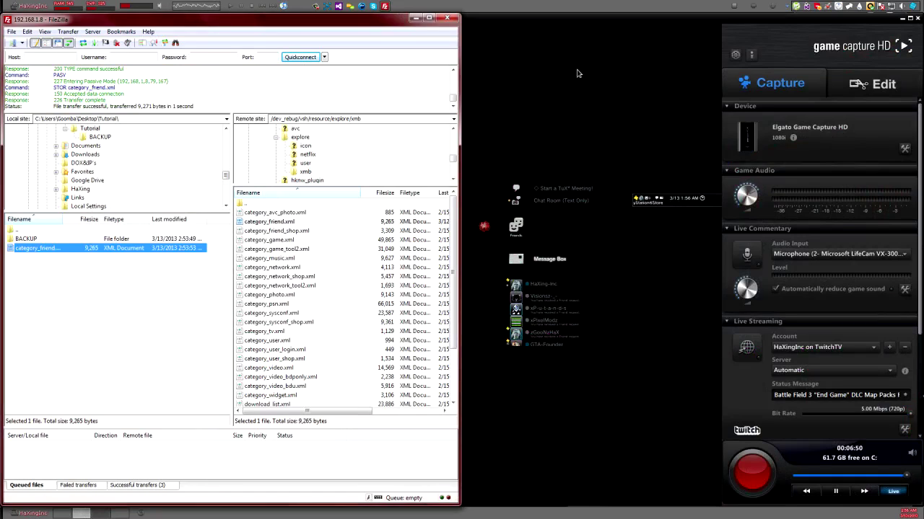
click(909, 18)
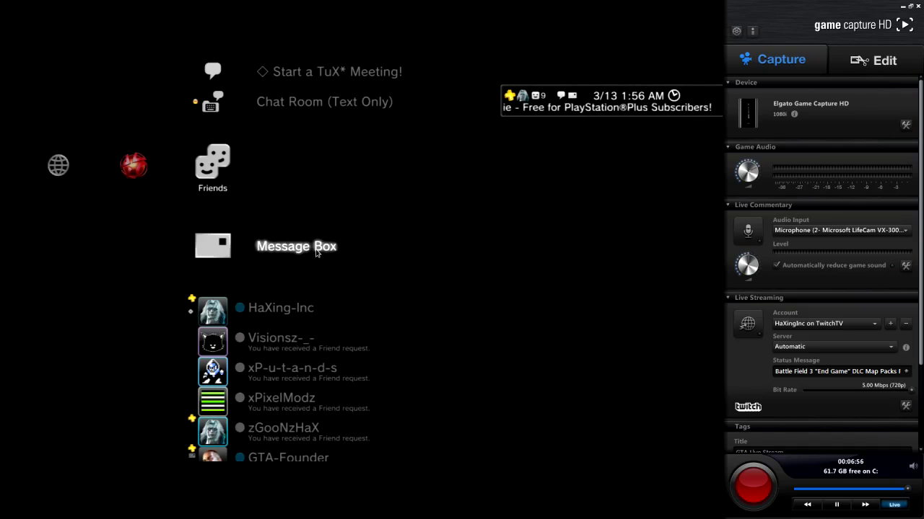
View the console preview full screen to verify the custom label replaced Message Box.
double_click(315, 253)
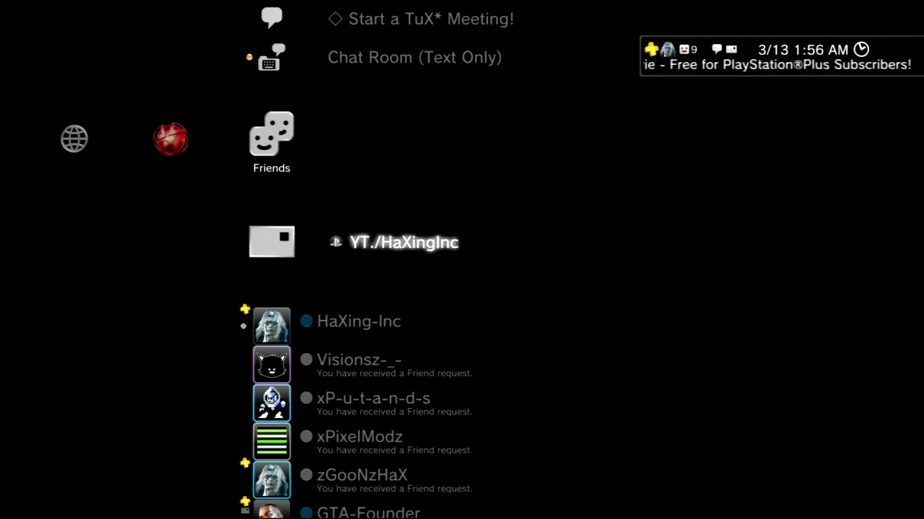
key(Escape)
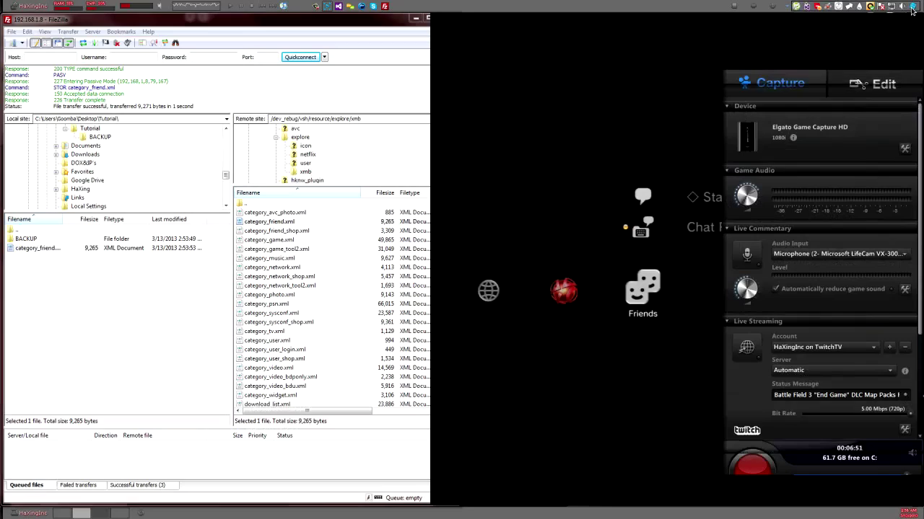
Restore the capture window and minimize FileZilla to clear the desktop.
double_click(344, 185)
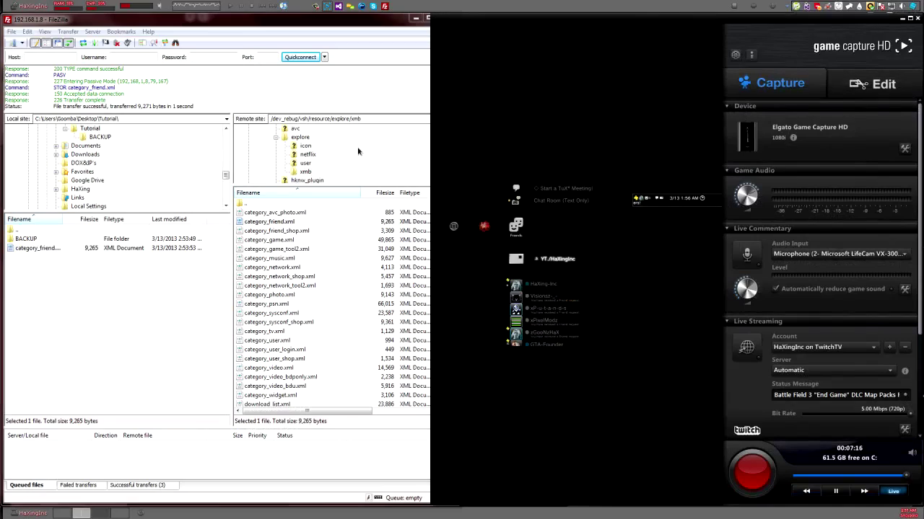
click(154, 347)
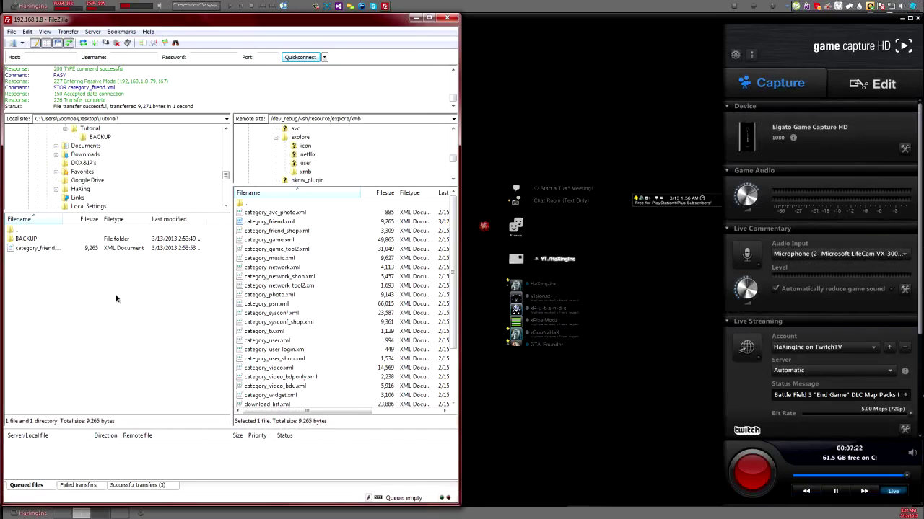
click(83, 514)
drag(212, 51, 392, 194)
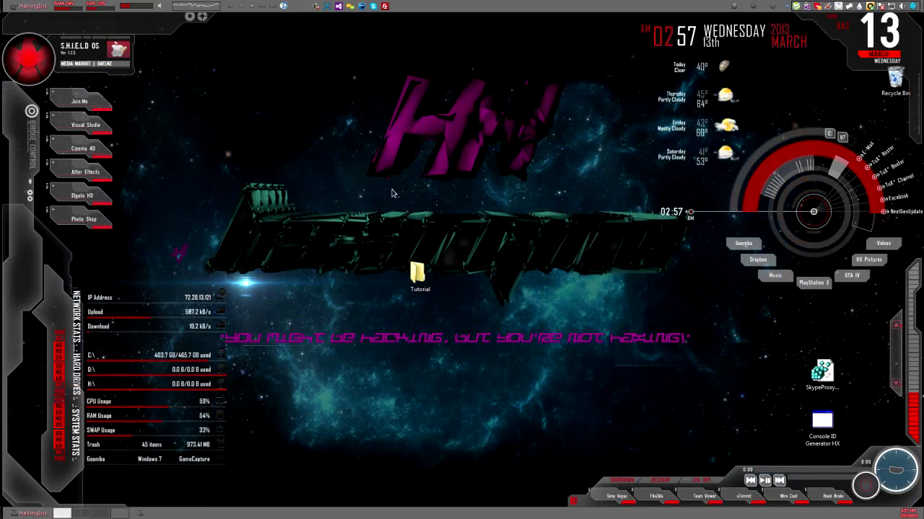
drag(666, 404, 209, 52)
Switch to Skype, open another contact's chat, and follow their shared YouTube channel link into IceDragon.
mouse_move(354, 7)
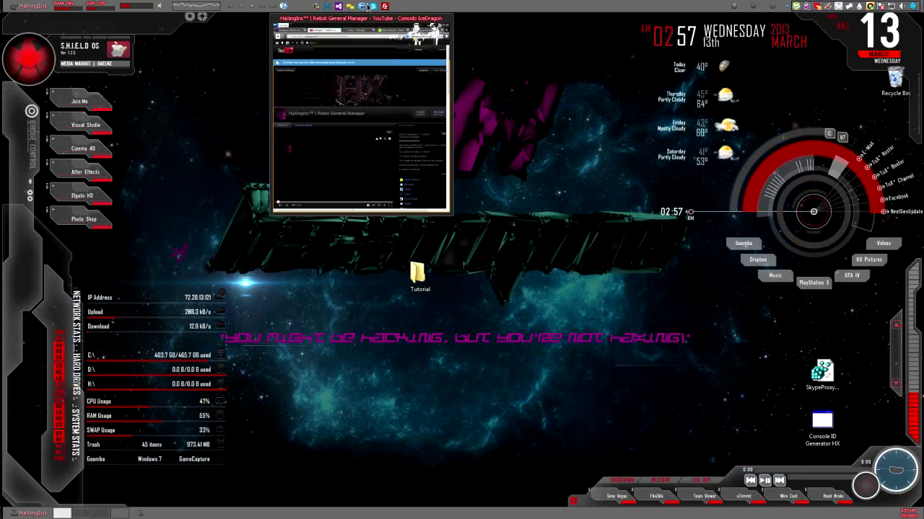
click(373, 5)
scroll(65, 124, up, 3)
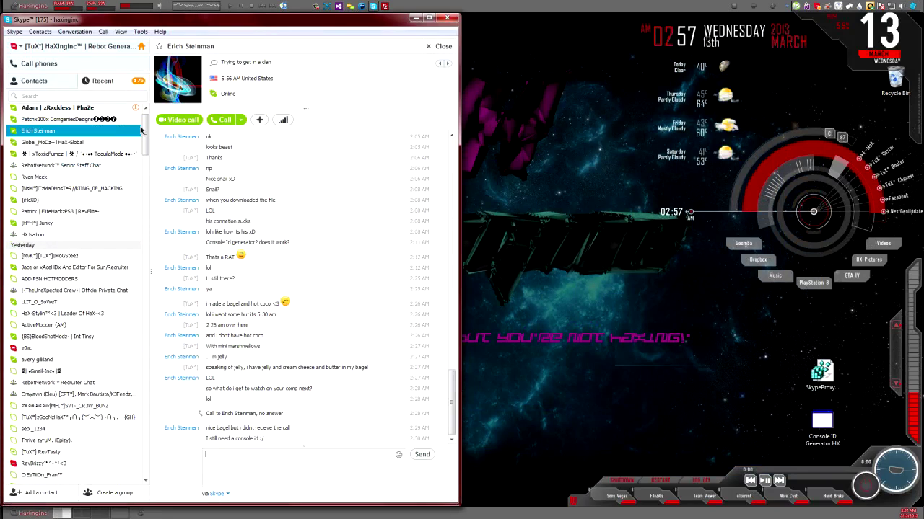
click(67, 133)
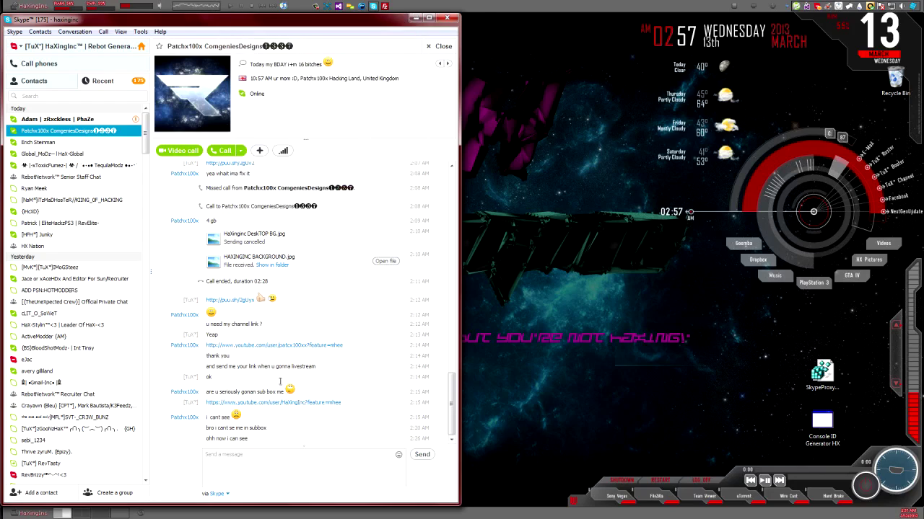
click(277, 346)
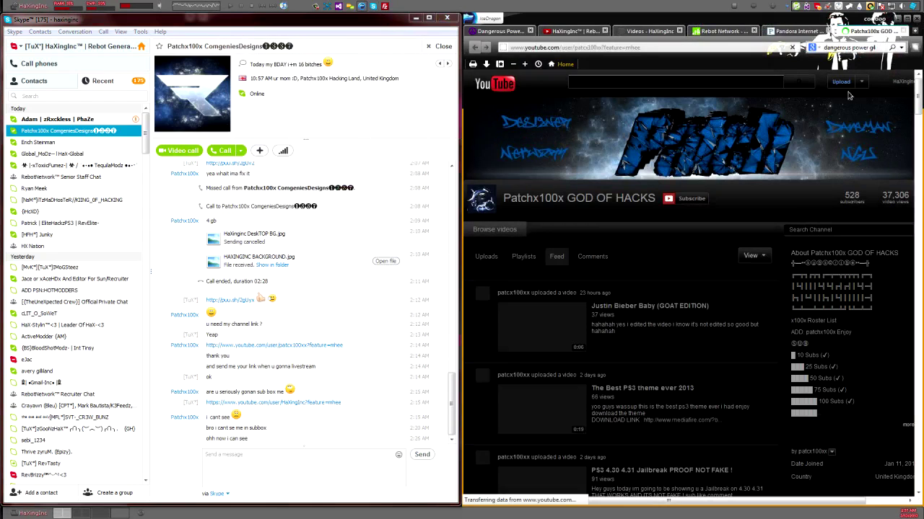
Maximize IceDragon, view the Patchx100x GOD OF HACKS channel's Uploads and full About section, then minimize it.
click(907, 19)
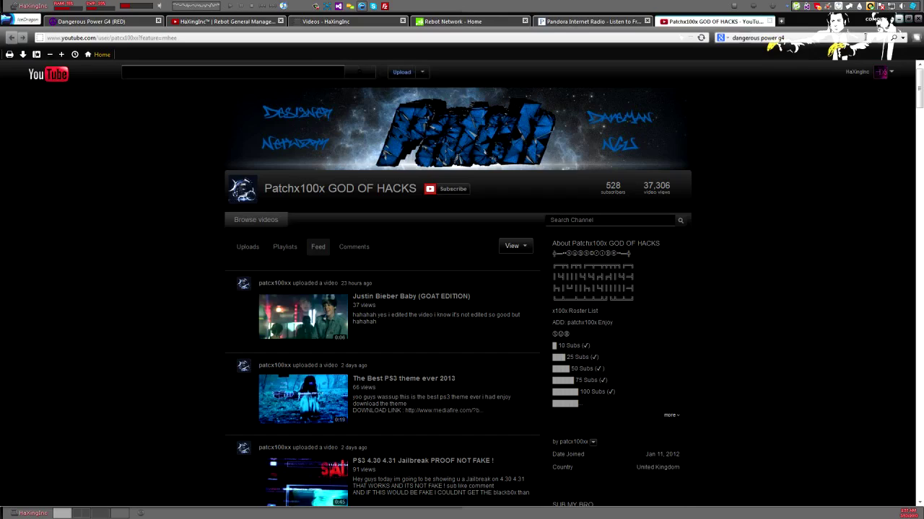
click(244, 248)
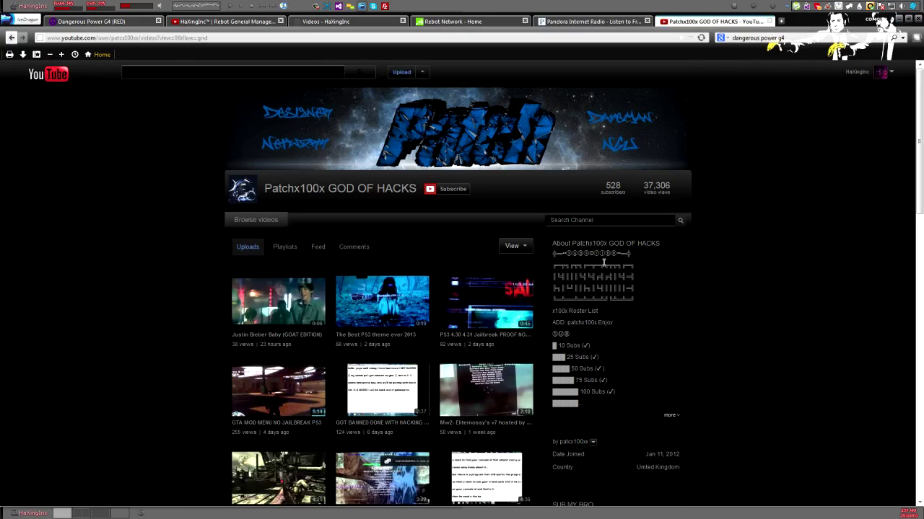
scroll(710, 245, down, 3)
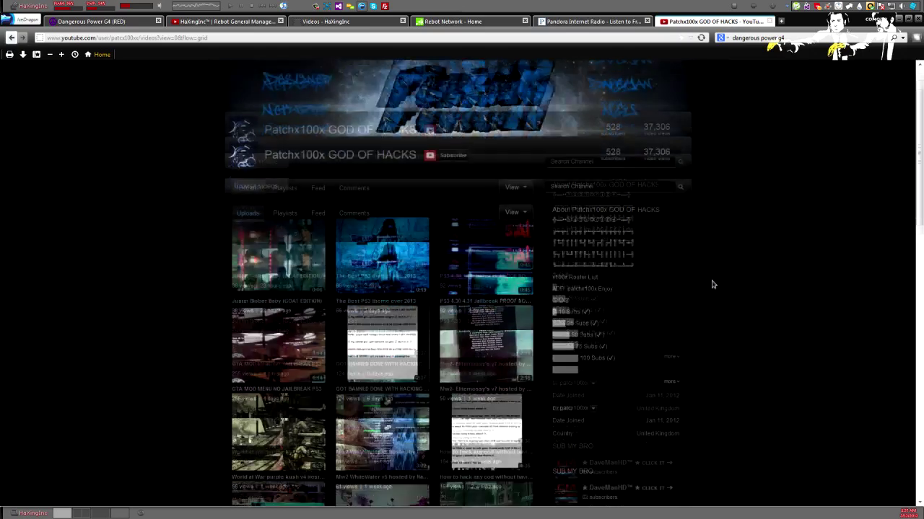
click(670, 252)
scroll(610, 299, up, 3)
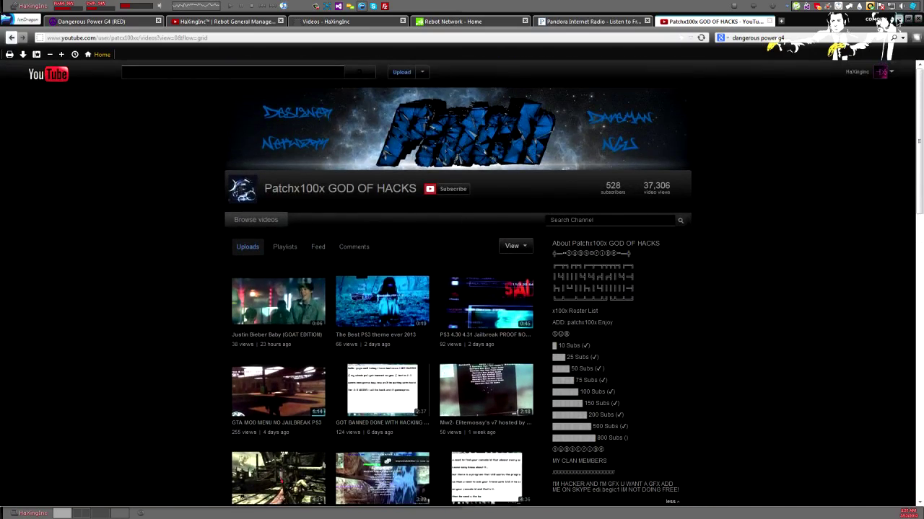
click(892, 6)
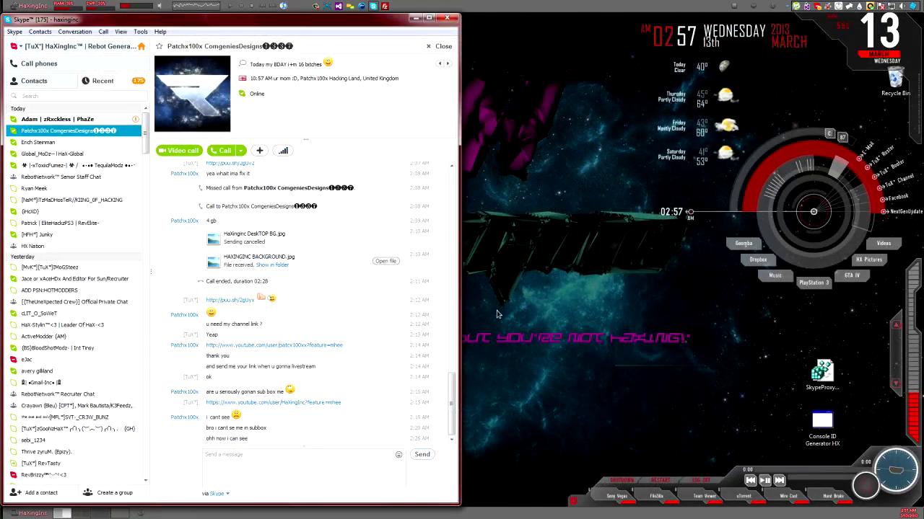
drag(565, 318, 696, 372)
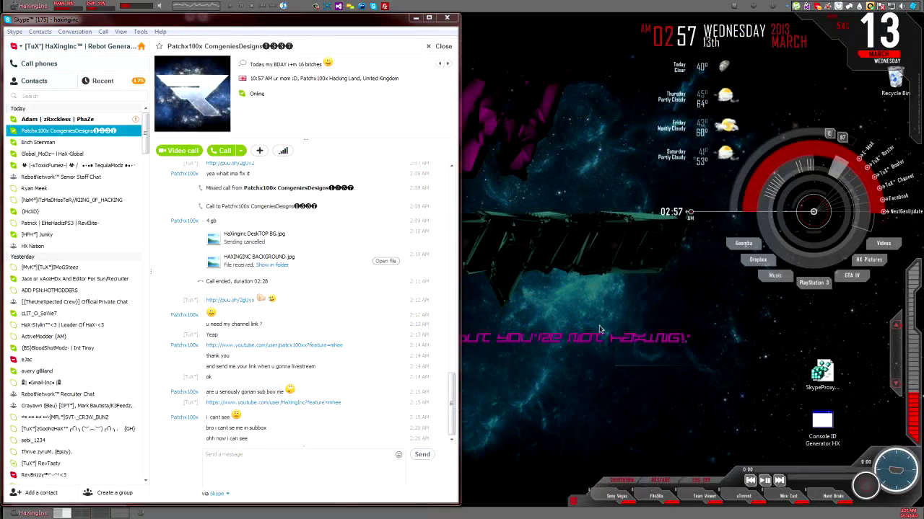
drag(615, 331, 608, 303)
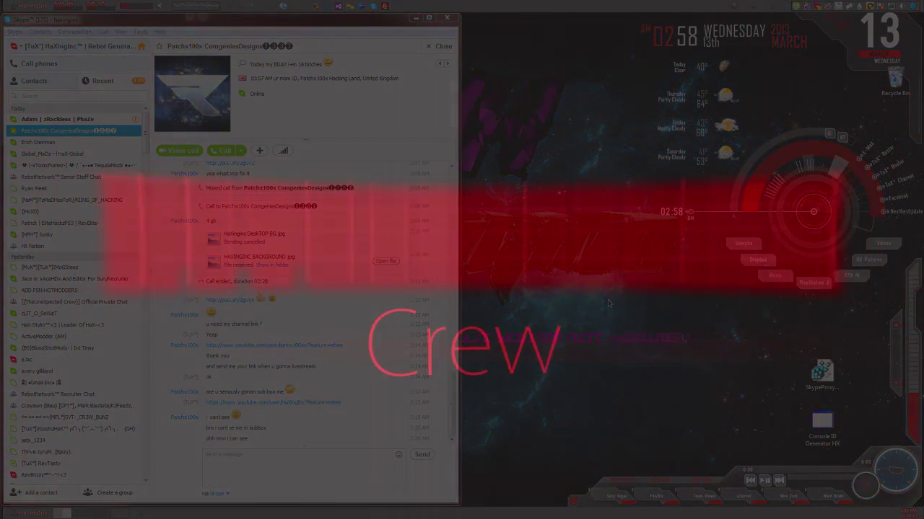